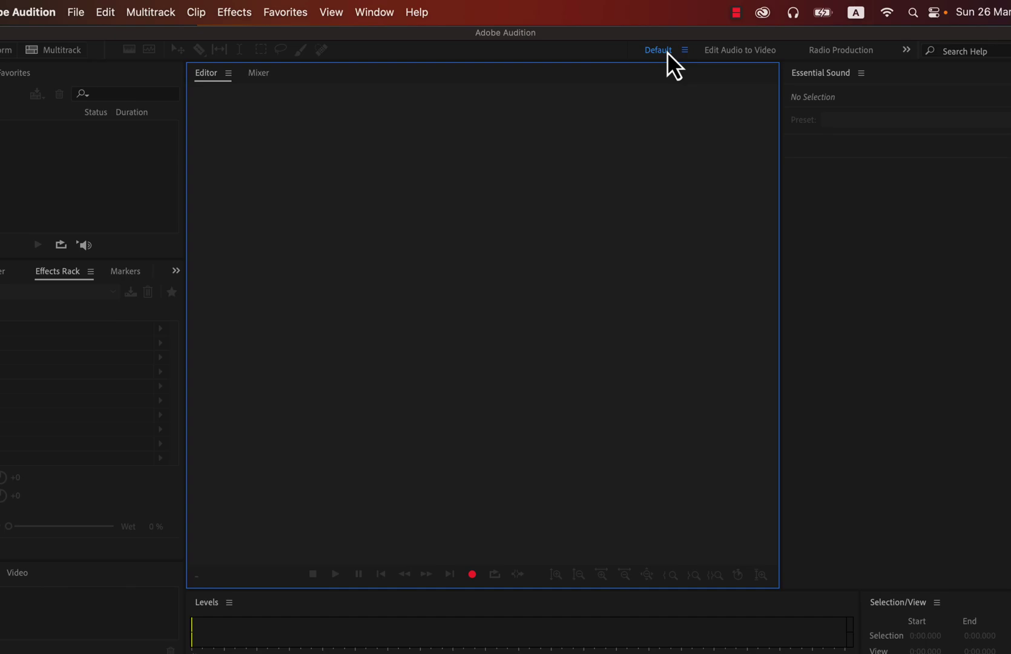
Try the Edit Audio to Video and Radio Production workspaces, then reset the Default workspace layout.
{"action": "left_click", "coordinate": [724, 54]}
{"action": "left_click", "coordinate": [831, 53]}
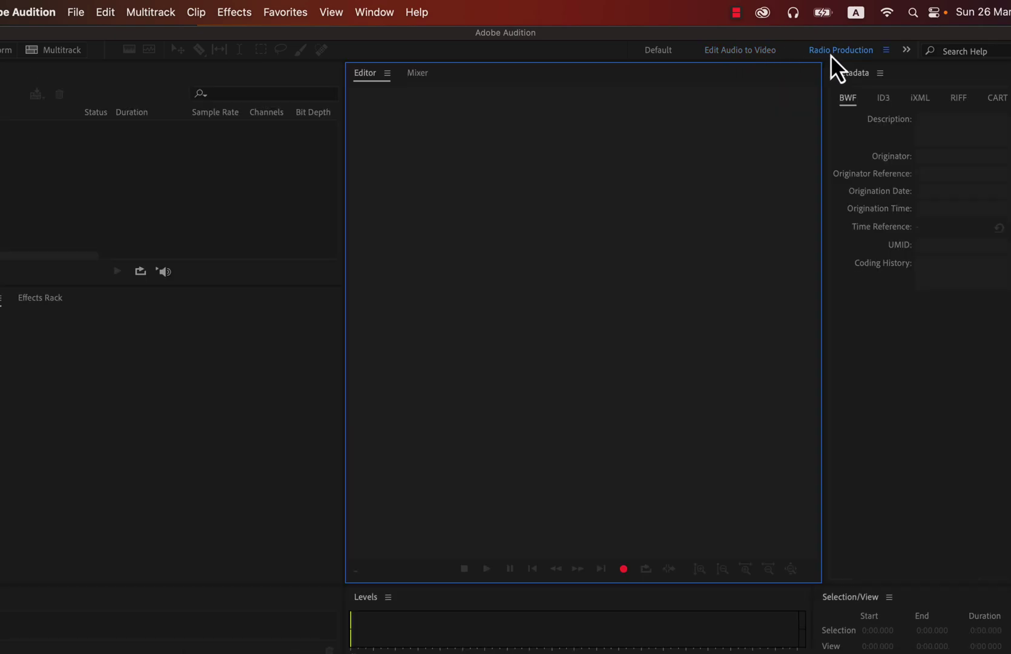
{"action": "left_click", "coordinate": [739, 54]}
{"action": "left_click", "coordinate": [654, 51]}
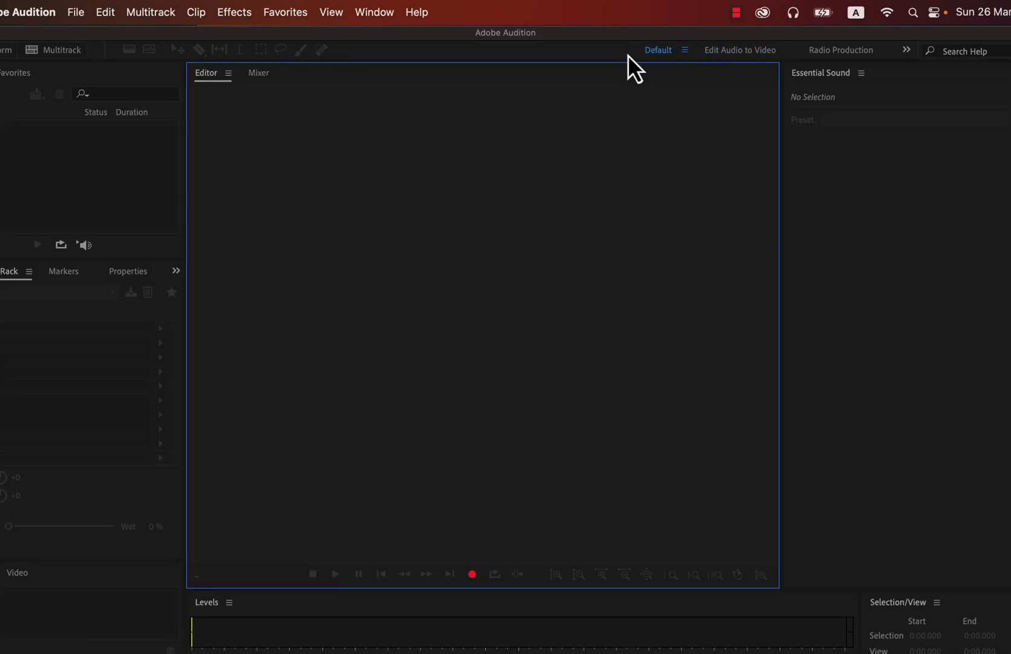
{"action": "left_click", "coordinate": [382, 14]}
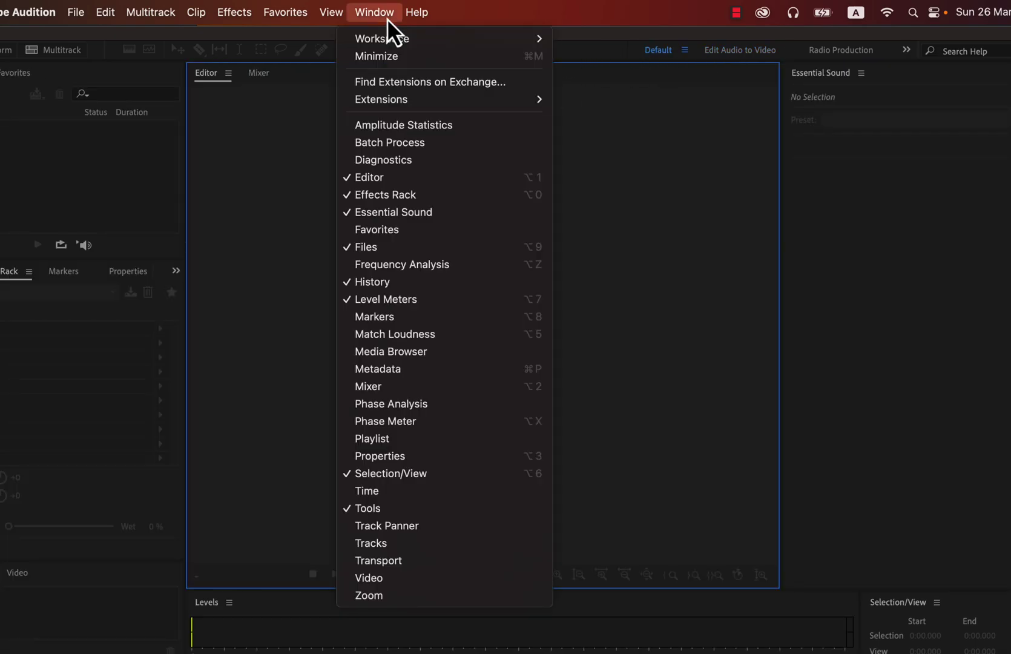
{"action": "mouse_move", "coordinate": [387, 38]}
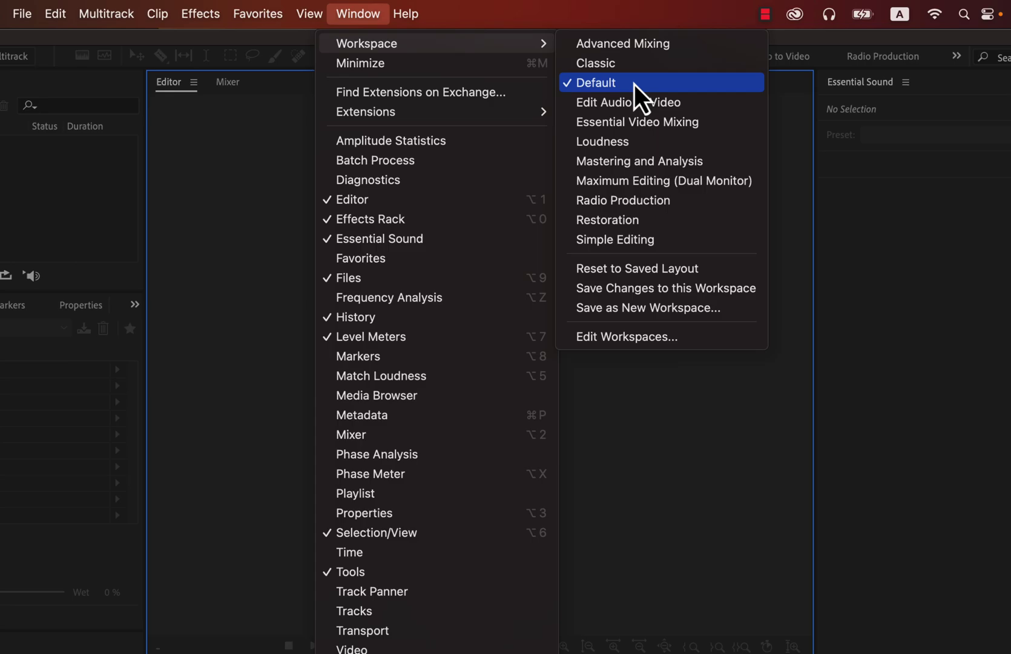
{"action": "left_click", "coordinate": [633, 84]}
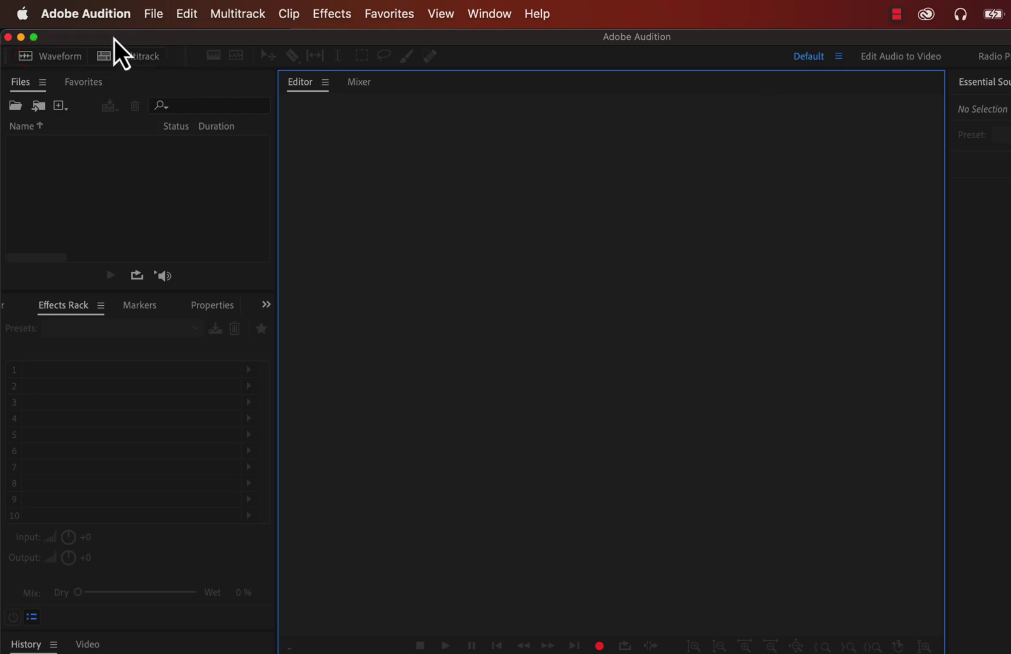
Open the New Audio File and New Multitrack Session dialogs, cancelling each.
{"action": "left_click", "coordinate": [45, 61]}
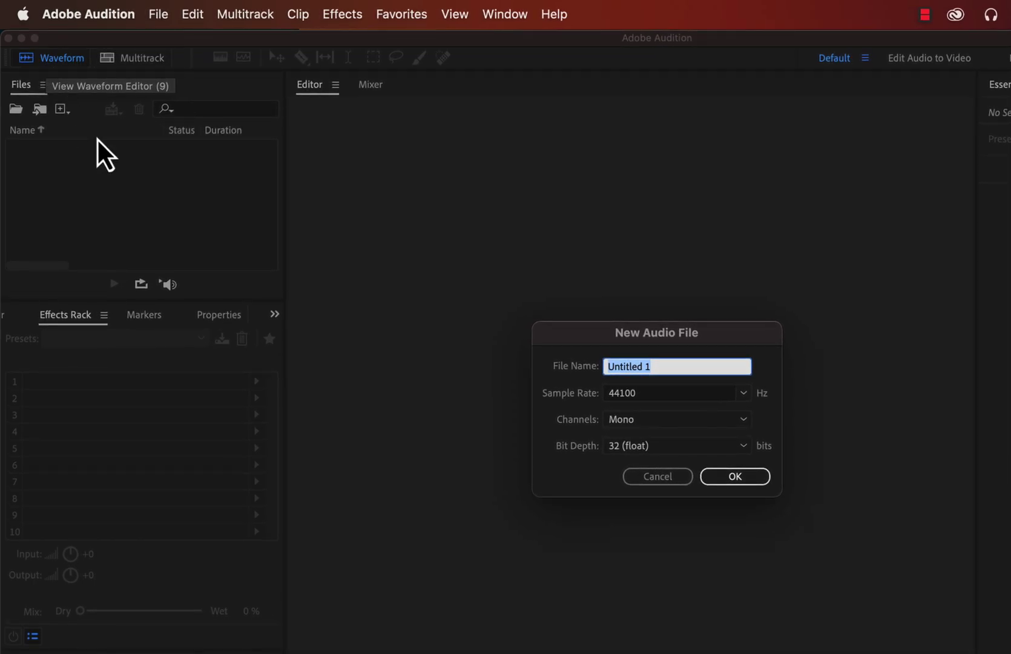
{"action": "left_click", "coordinate": [645, 473]}
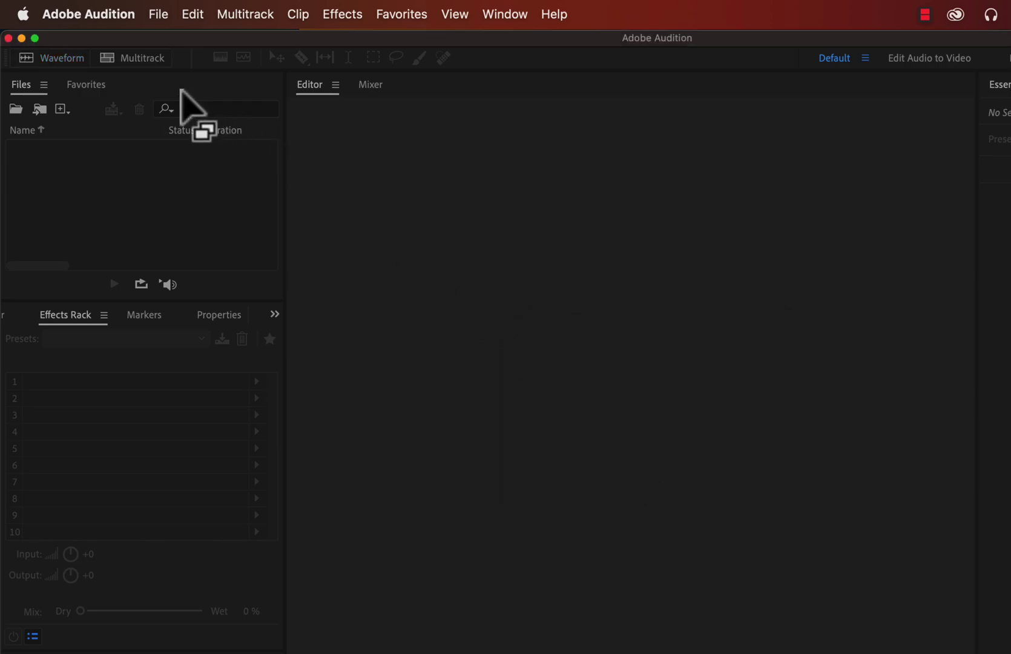
{"action": "left_click", "coordinate": [136, 58]}
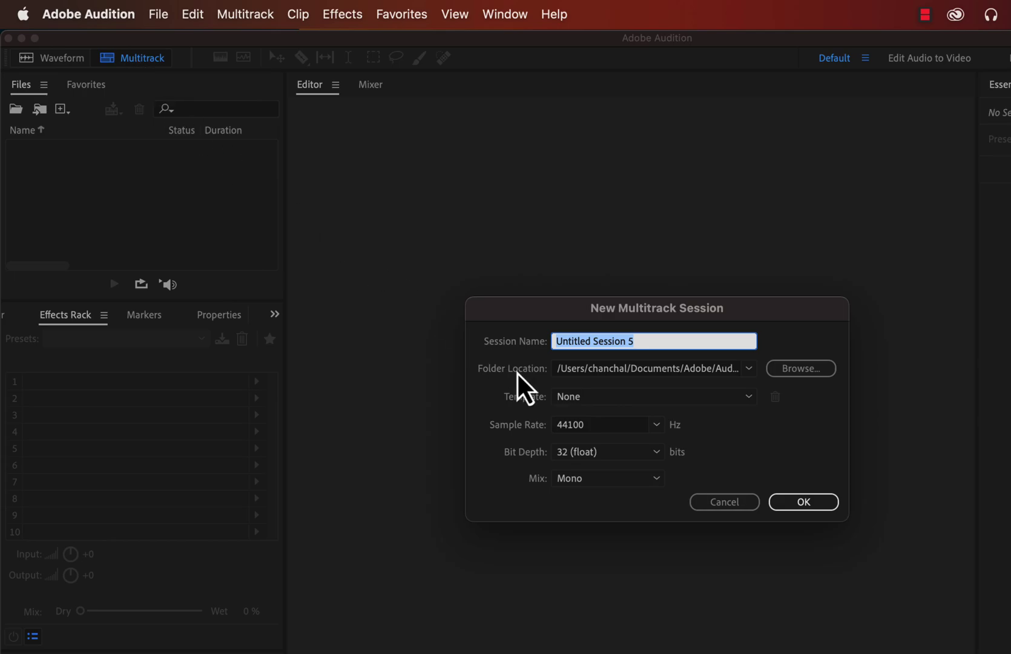
{"action": "left_click", "coordinate": [719, 506]}
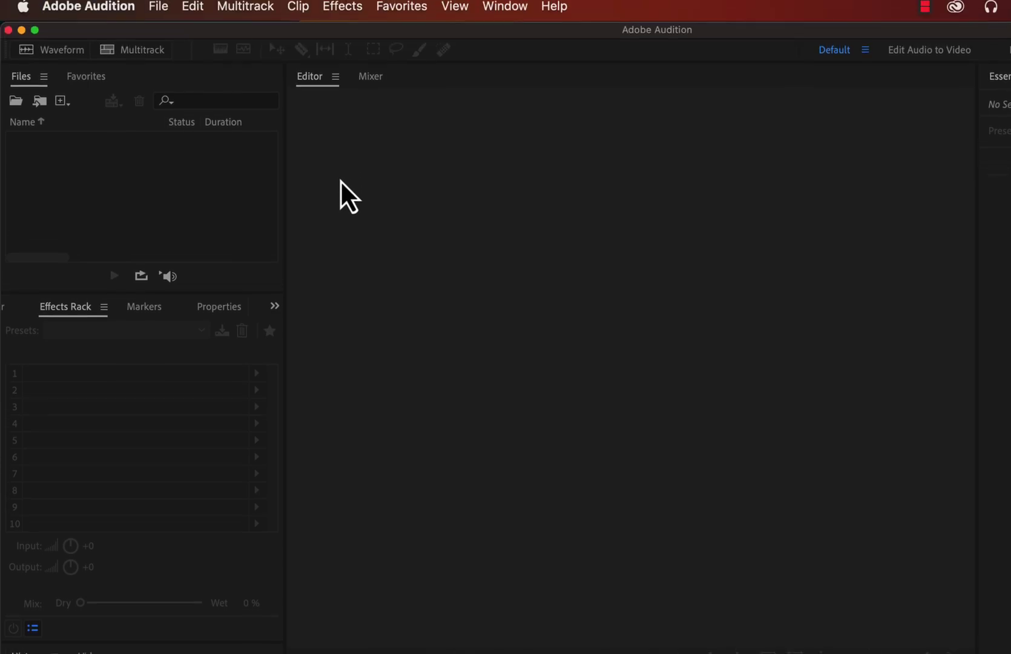
Open Settings > Audio Hardware, showing CoreAudio, a 512-sample buffer and 44100 Hz.
{"action": "left_click", "coordinate": [115, 12]}
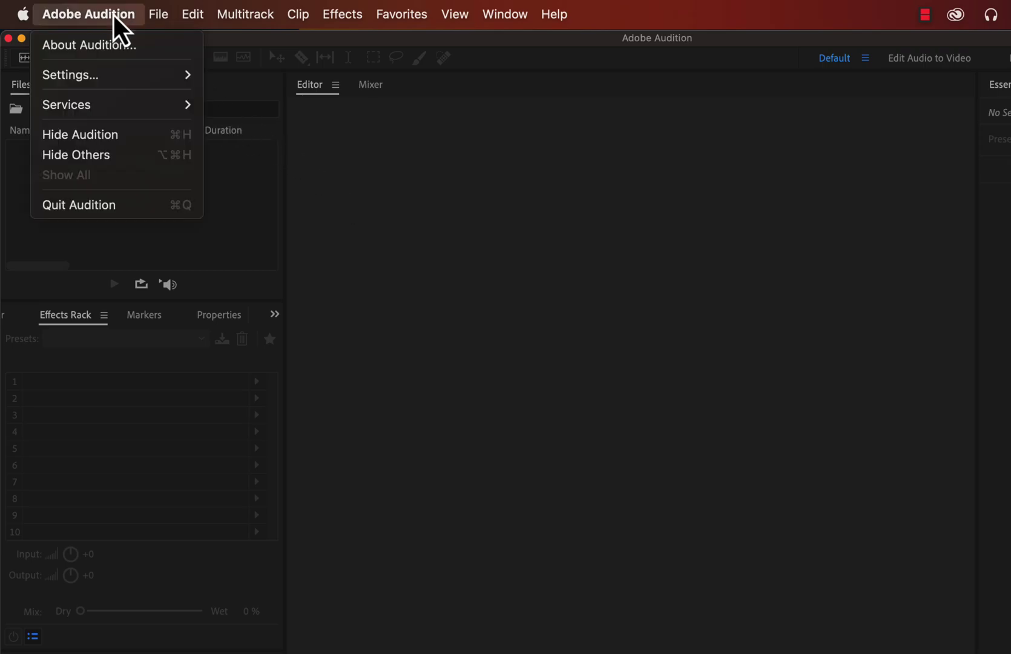
{"action": "mouse_move", "coordinate": [100, 77]}
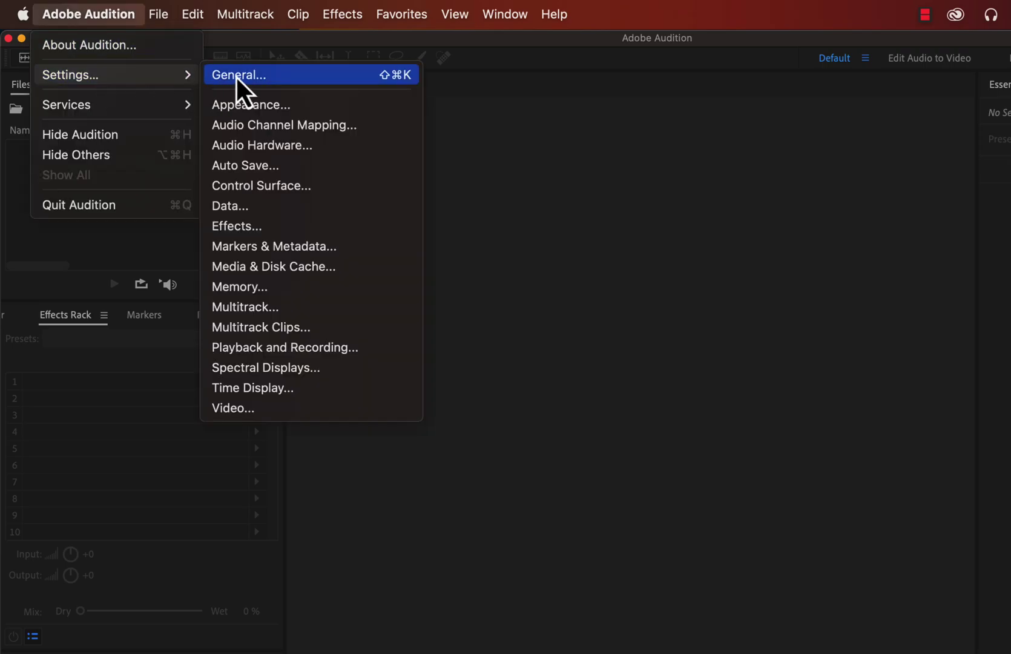
{"action": "left_click", "coordinate": [291, 150]}
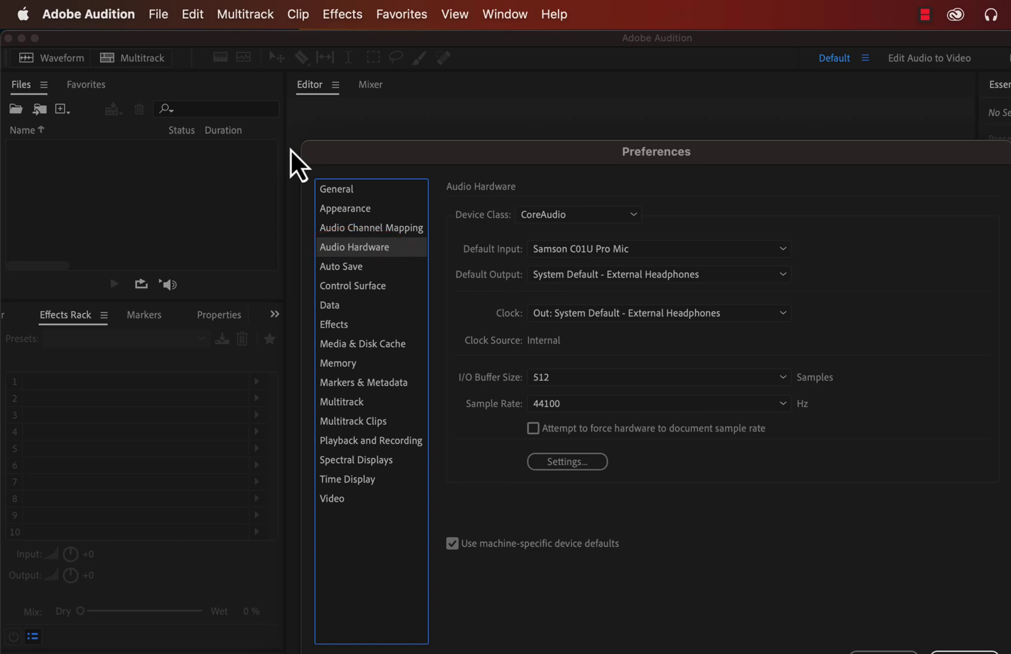
Set Default Input to Samson C01U Pro Mic and keep System Default – External Headphones output.
{"action": "left_click", "coordinate": [576, 253]}
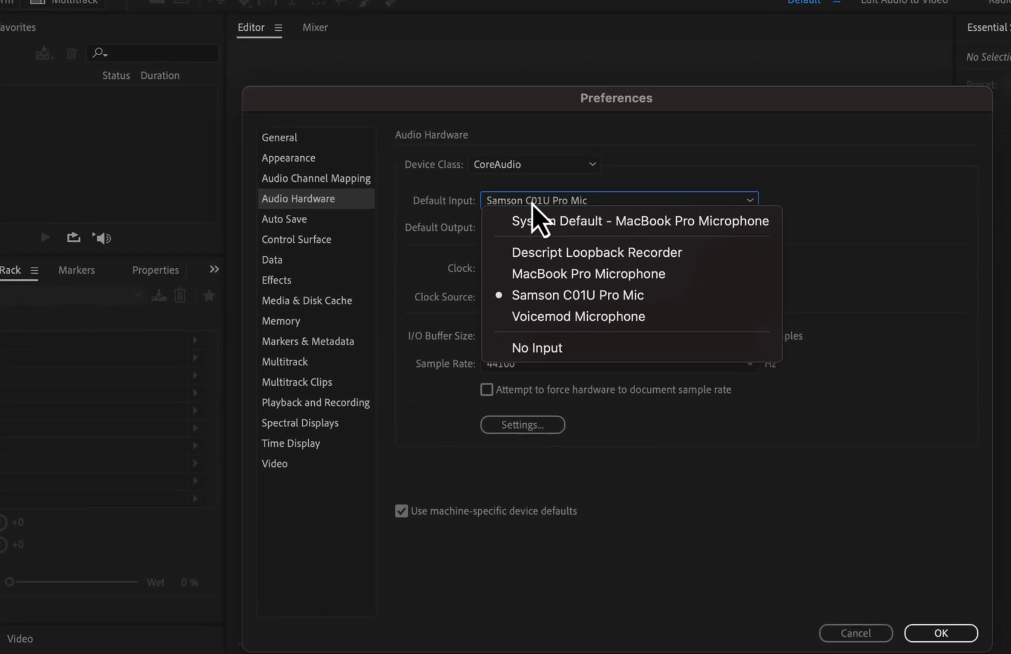
{"action": "left_click", "coordinate": [608, 297]}
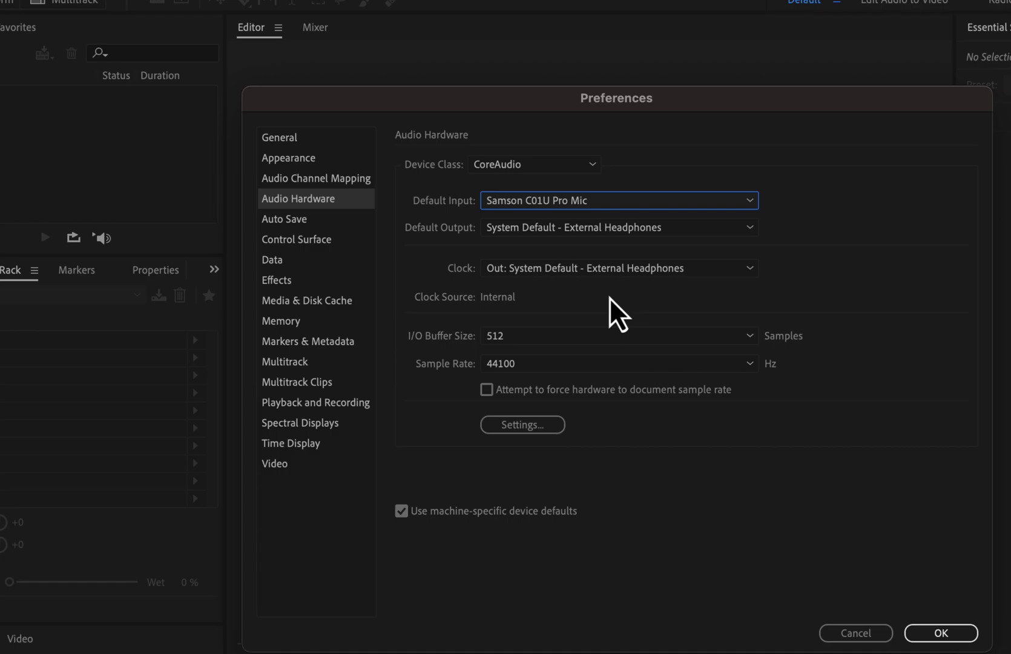
{"action": "left_click", "coordinate": [586, 226]}
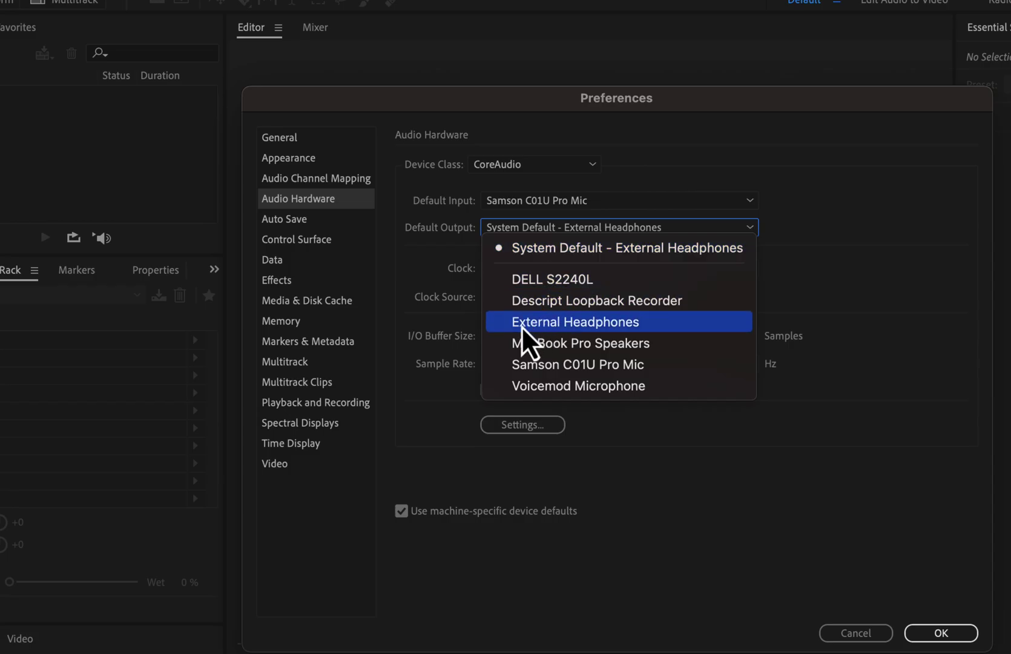
{"action": "left_click", "coordinate": [669, 259]}
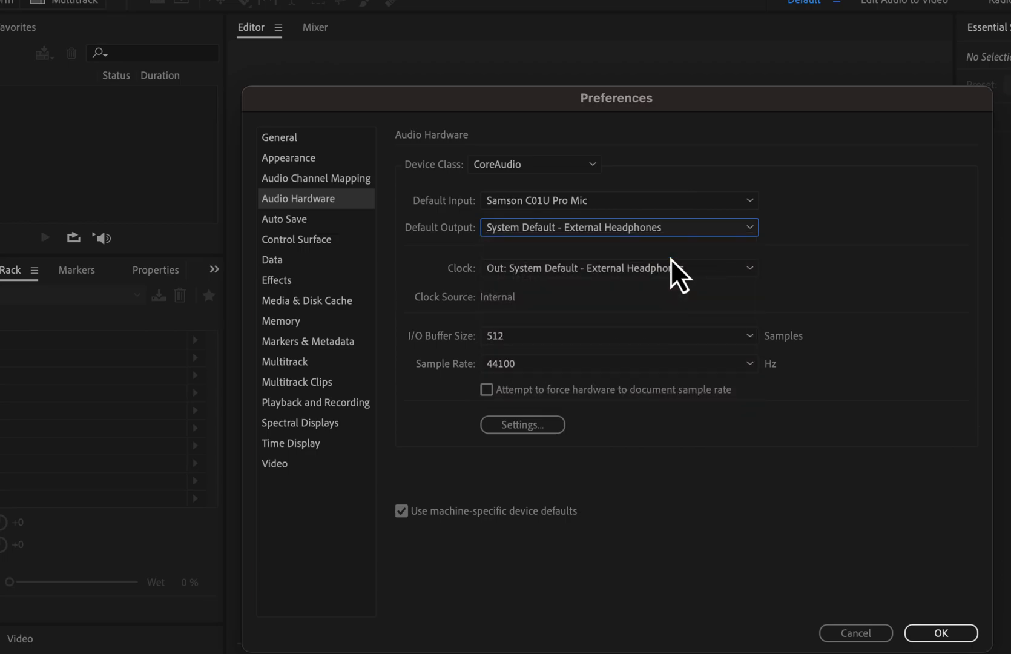
{"action": "left_click", "coordinate": [839, 13]}
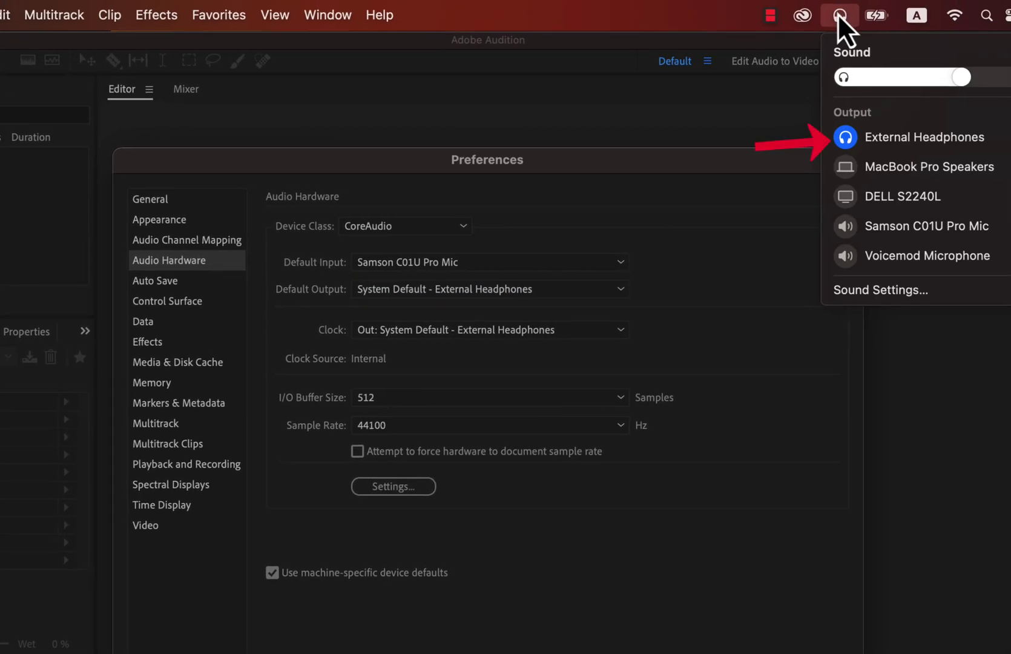
Switch the Mac output to MacBook Pro Speakers, back to External Headphones, and close the menu.
{"action": "left_click", "coordinate": [860, 172]}
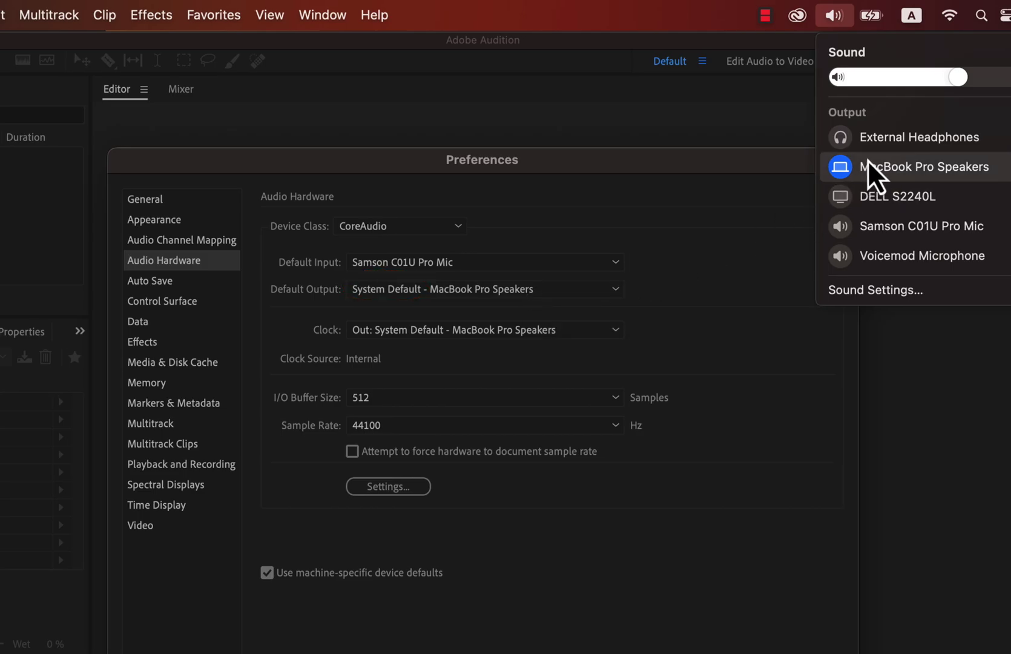
{"action": "left_click", "coordinate": [880, 136]}
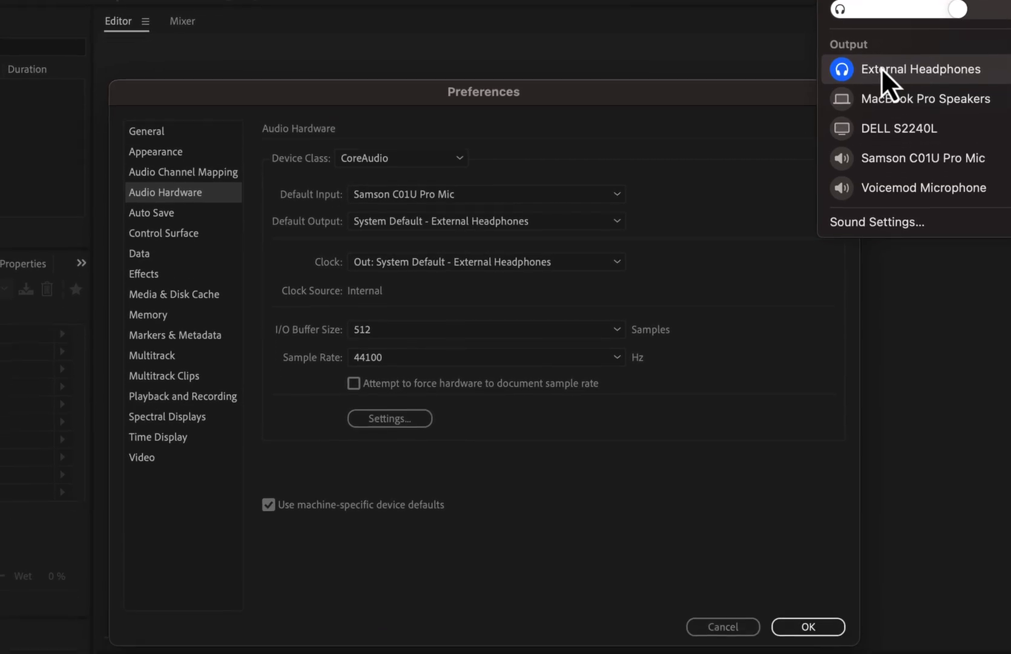
{"action": "left_click", "coordinate": [500, 194]}
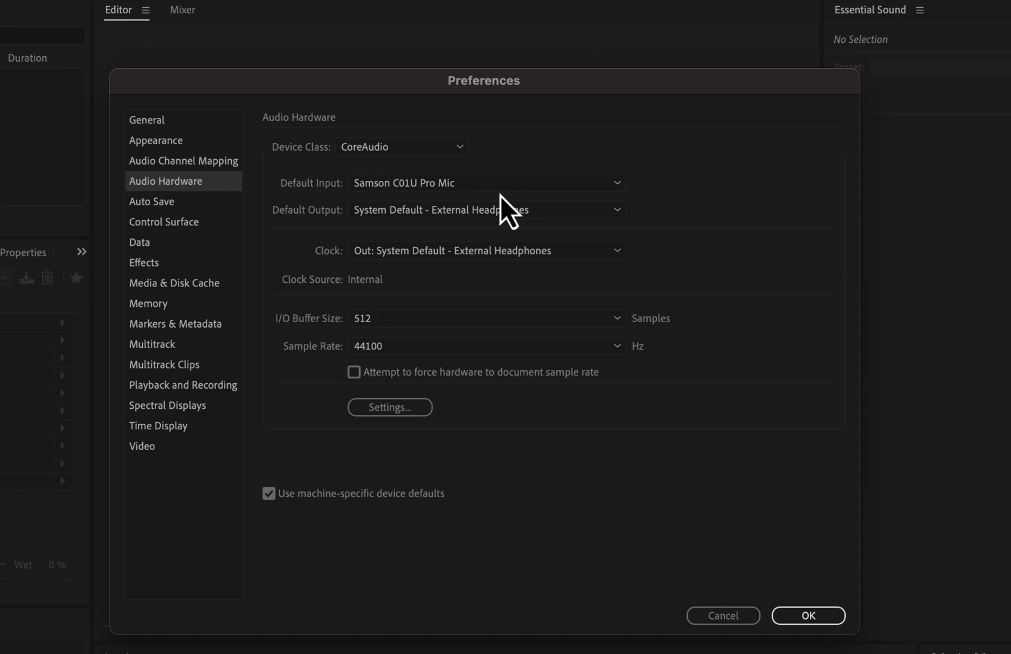
Confirm the Audio Hardware preferences with OK and start input metering on the Levels meter.
{"action": "left_click", "coordinate": [805, 615]}
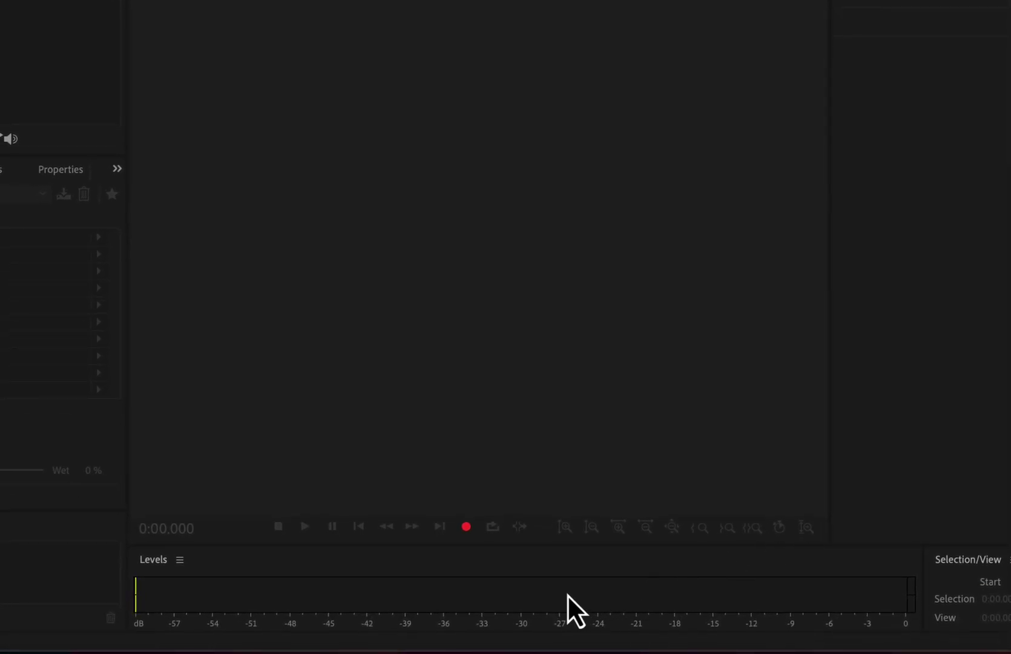
{"action": "left_click", "coordinate": [567, 594]}
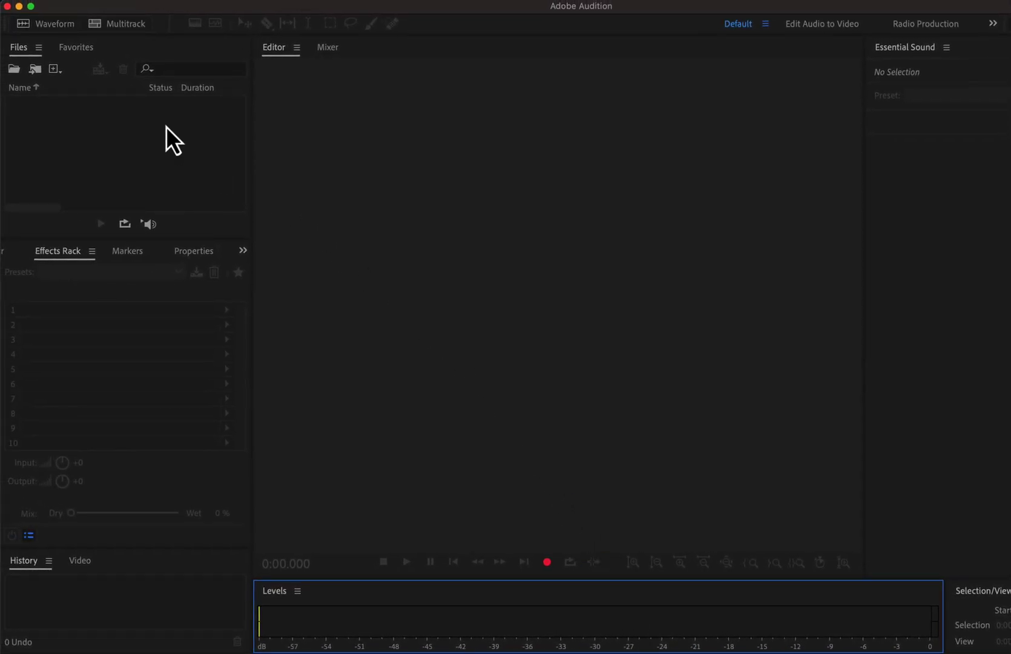
Start a new waveform audio file and name it 'recording 1'.
{"action": "left_click", "coordinate": [55, 28]}
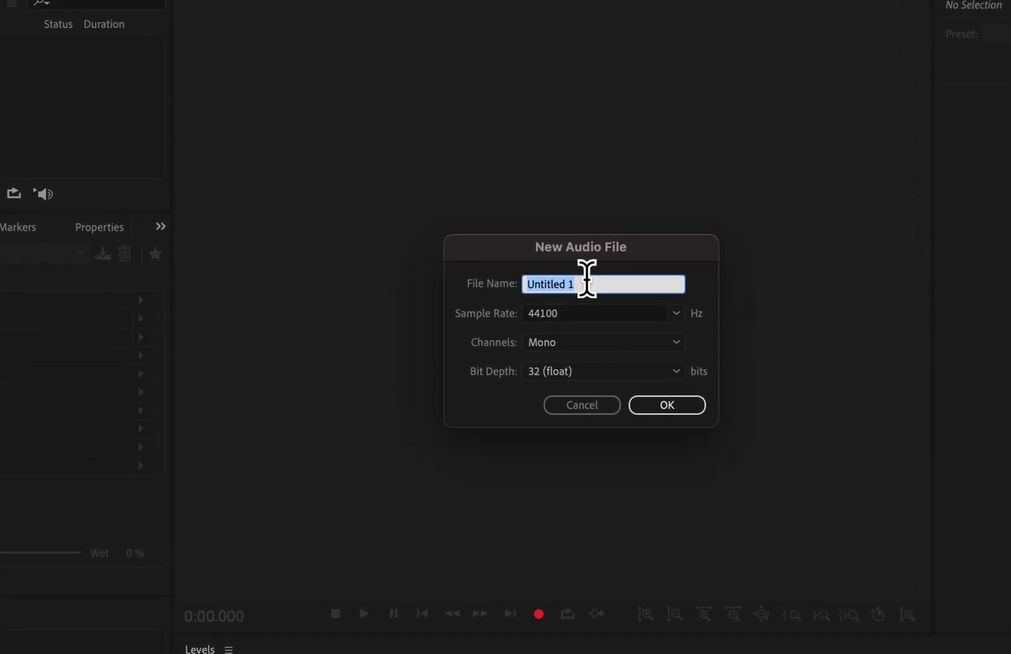
{"action": "type", "text": "re"}
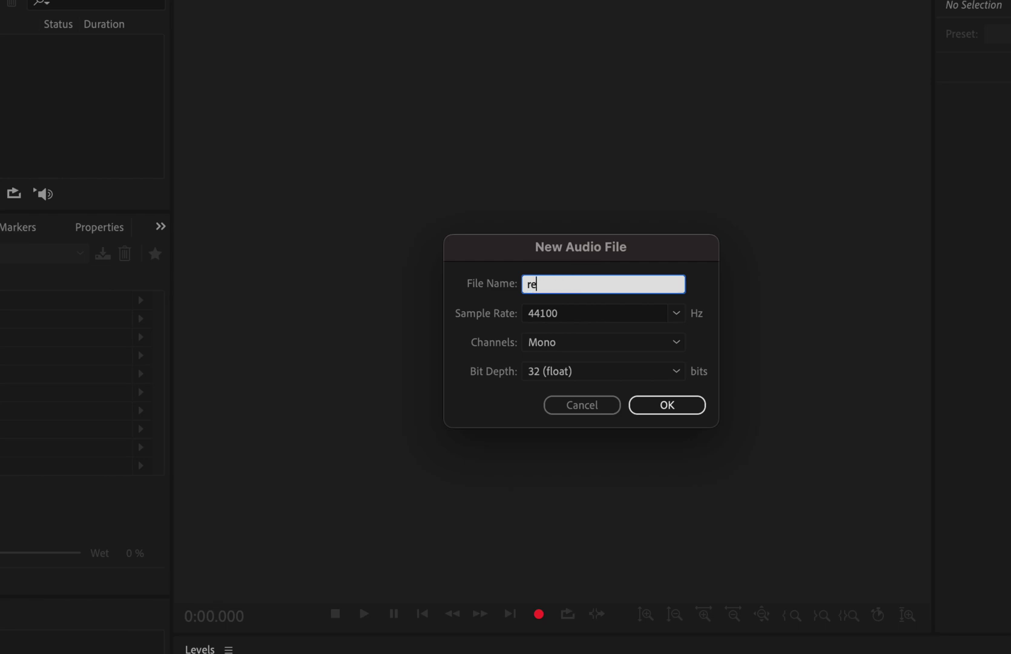
{"action": "type", "text": "cording 1"}
Open the Sample Rate dropdown to review rates, leaving 44100 Hz selected.
{"action": "left_click", "coordinate": [605, 313]}
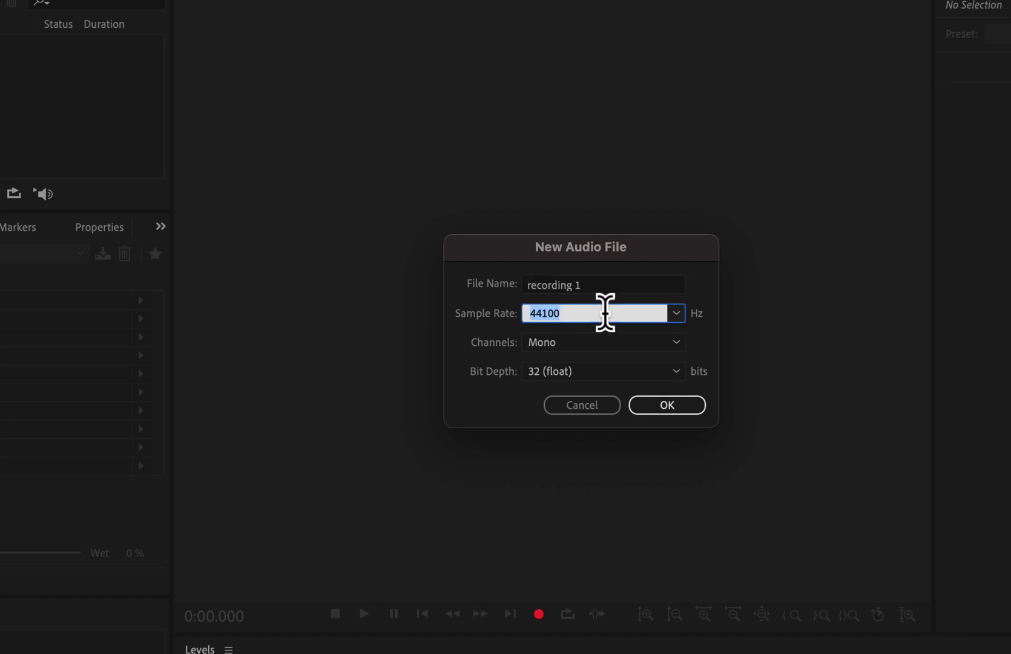
{"action": "left_click", "coordinate": [678, 319]}
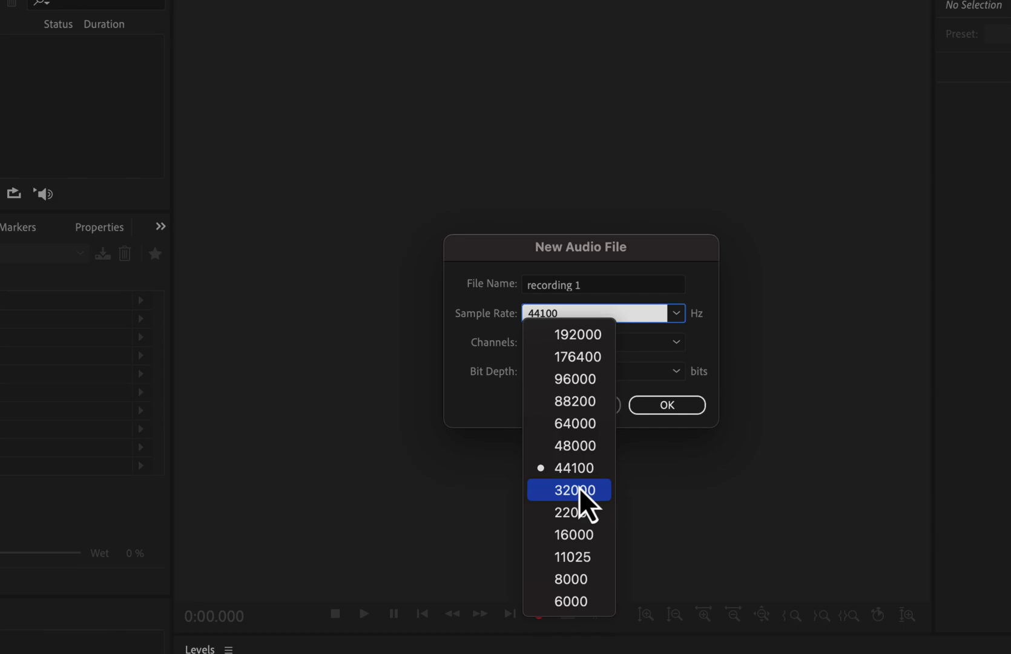
Dismiss the rate list keeping 44100 Hz and open the Channels options.
{"action": "left_click", "coordinate": [498, 408]}
{"action": "left_click", "coordinate": [557, 345]}
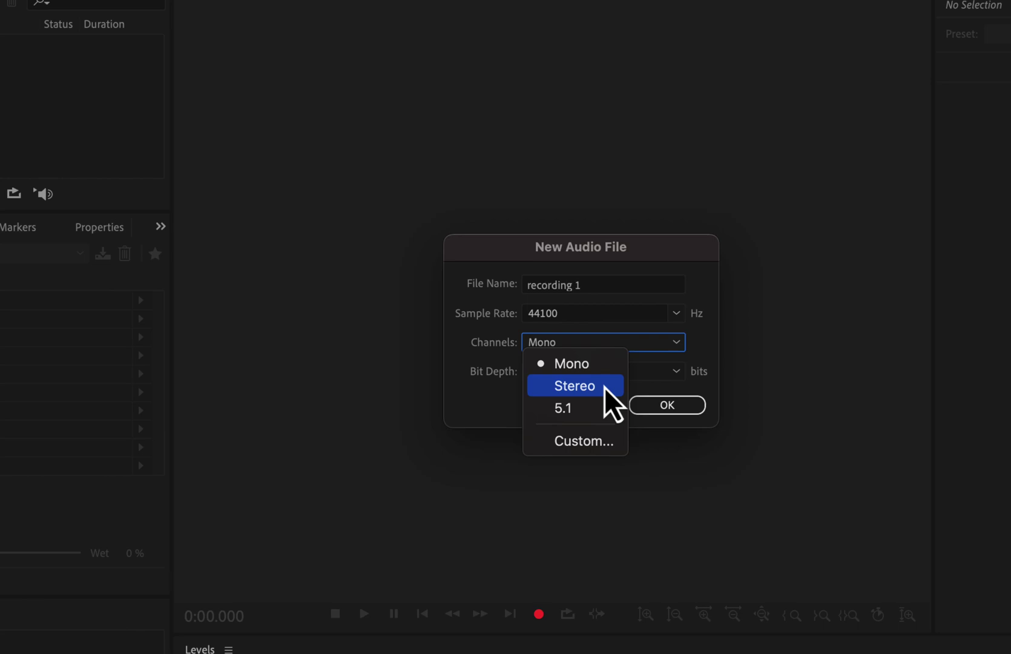
Keep Mono channels and 32 (float) bit depth, then create the file.
{"action": "left_click", "coordinate": [573, 362]}
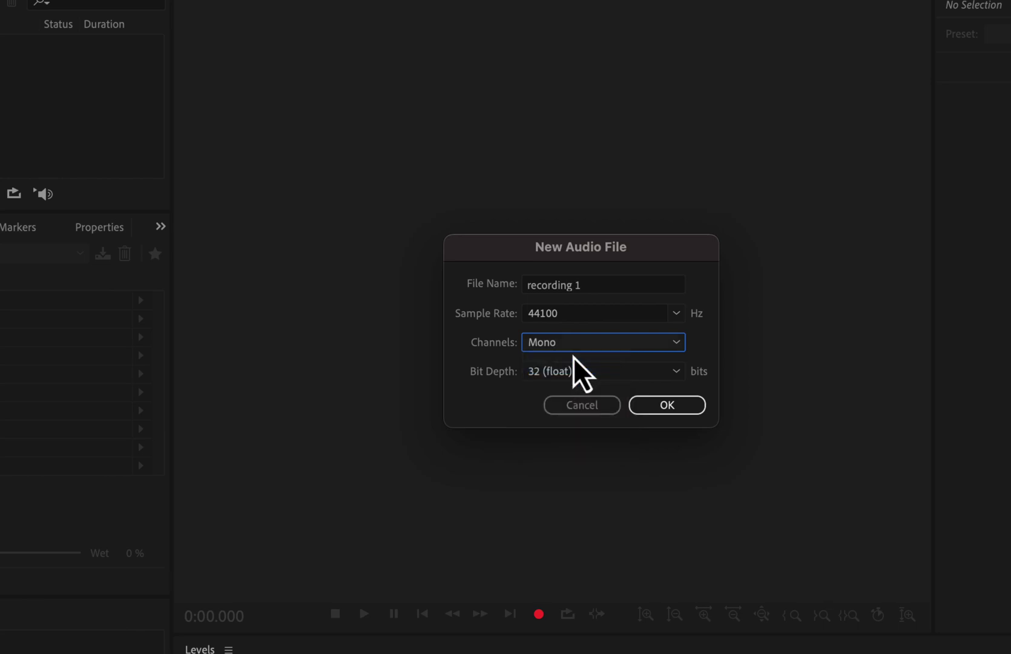
{"action": "left_click", "coordinate": [553, 371]}
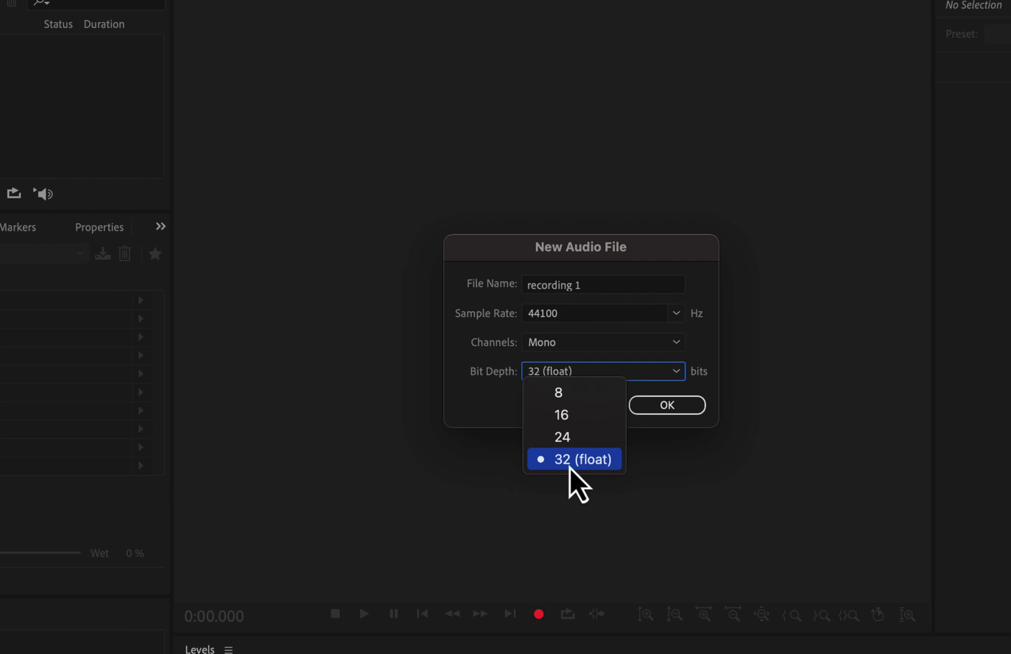
{"action": "left_click", "coordinate": [572, 459]}
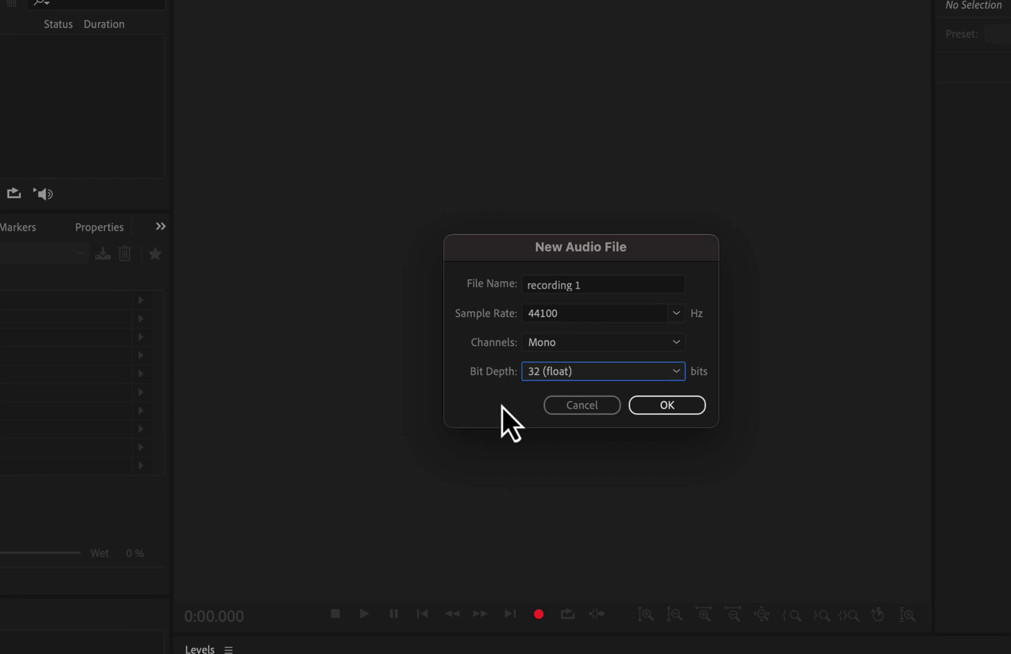
{"action": "left_click", "coordinate": [656, 407]}
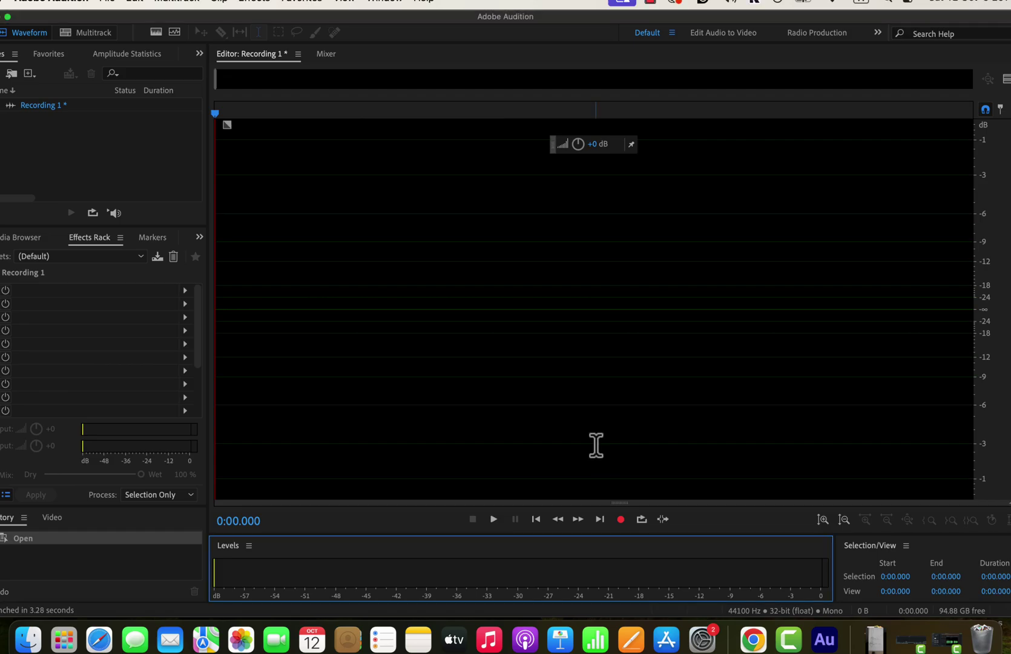
Start recording voice into Recording 1 with the red Record button.
{"action": "left_click", "coordinate": [620, 519]}
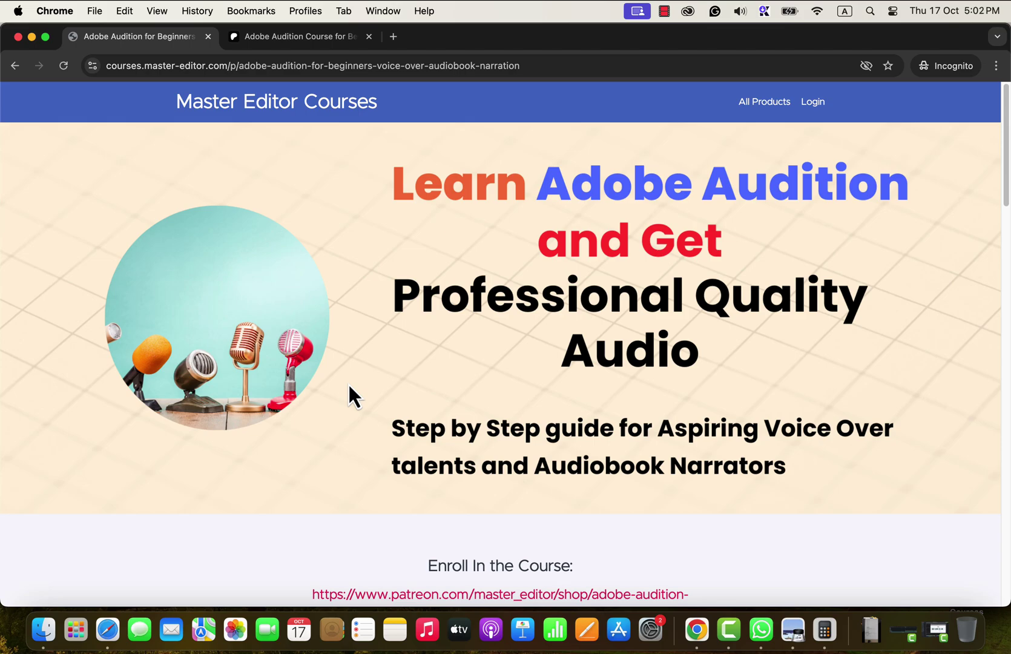
Follow the course page's Patreon enroll link and scroll to the $79 course description.
{"action": "scroll", "coordinate": [348, 386], "scroll_direction": "down", "scroll_amount": 5}
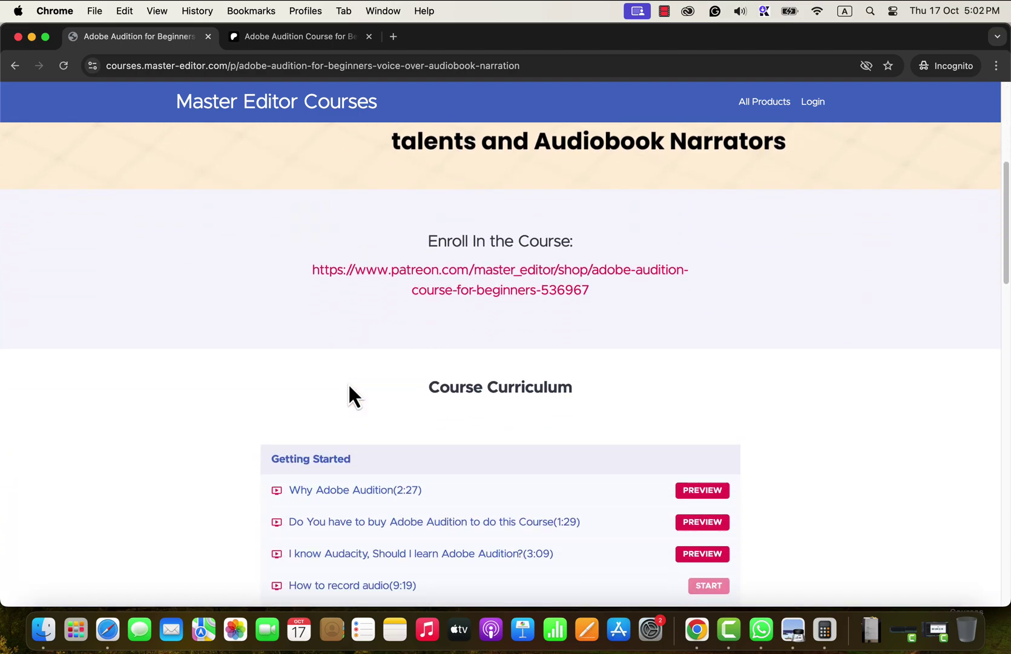
{"action": "scroll", "coordinate": [348, 386], "scroll_direction": "down", "scroll_amount": 4}
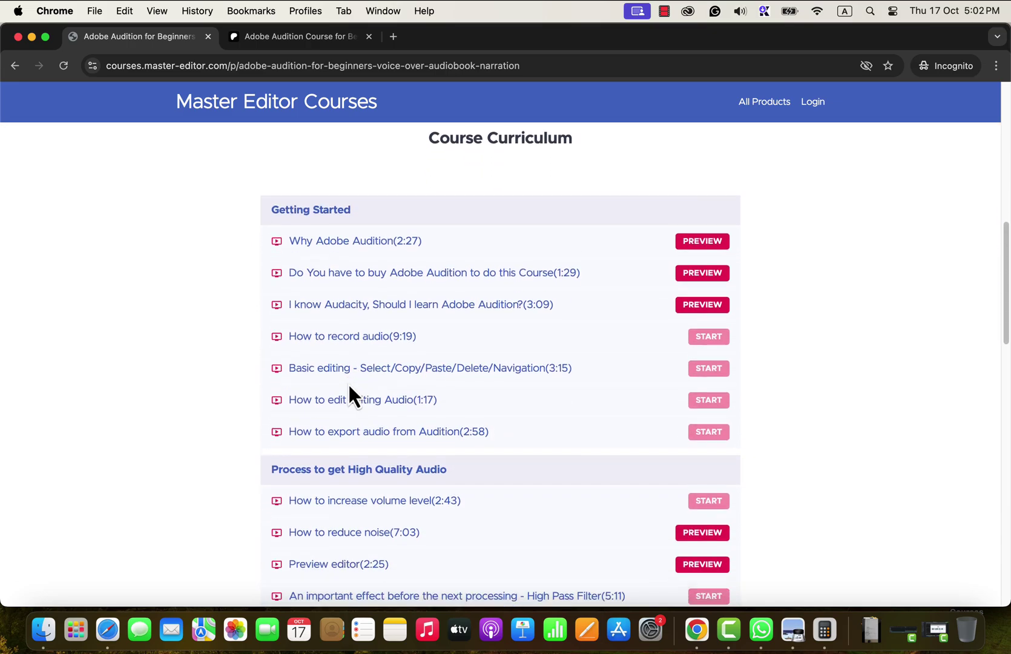
{"action": "scroll", "coordinate": [350, 388], "scroll_direction": "down", "scroll_amount": 7}
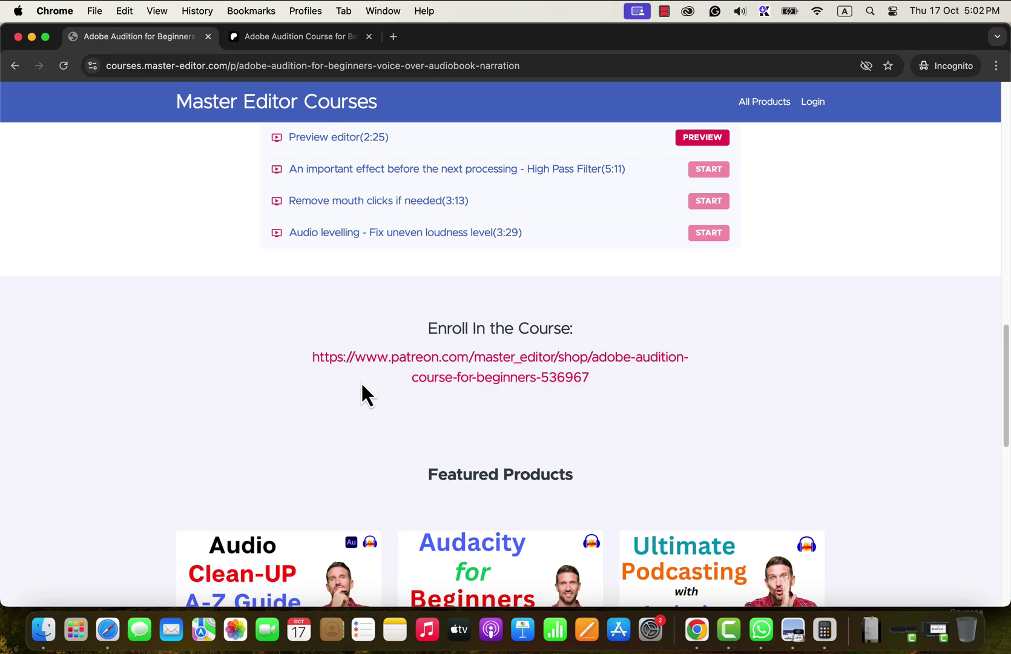
{"action": "left_click", "coordinate": [469, 363]}
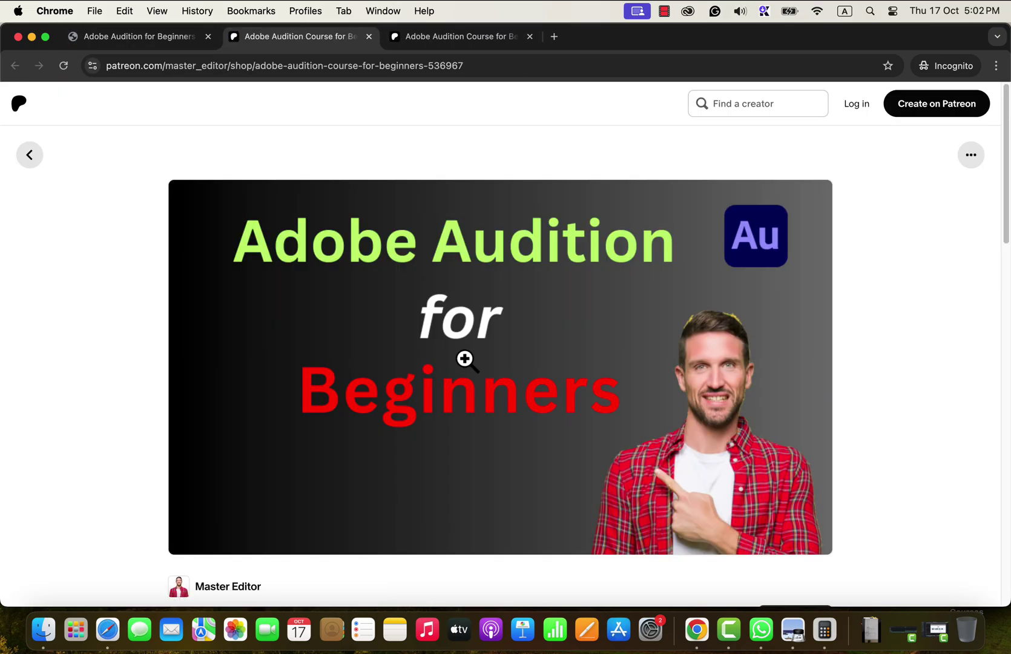
{"action": "scroll", "coordinate": [464, 360], "scroll_direction": "down", "scroll_amount": 5}
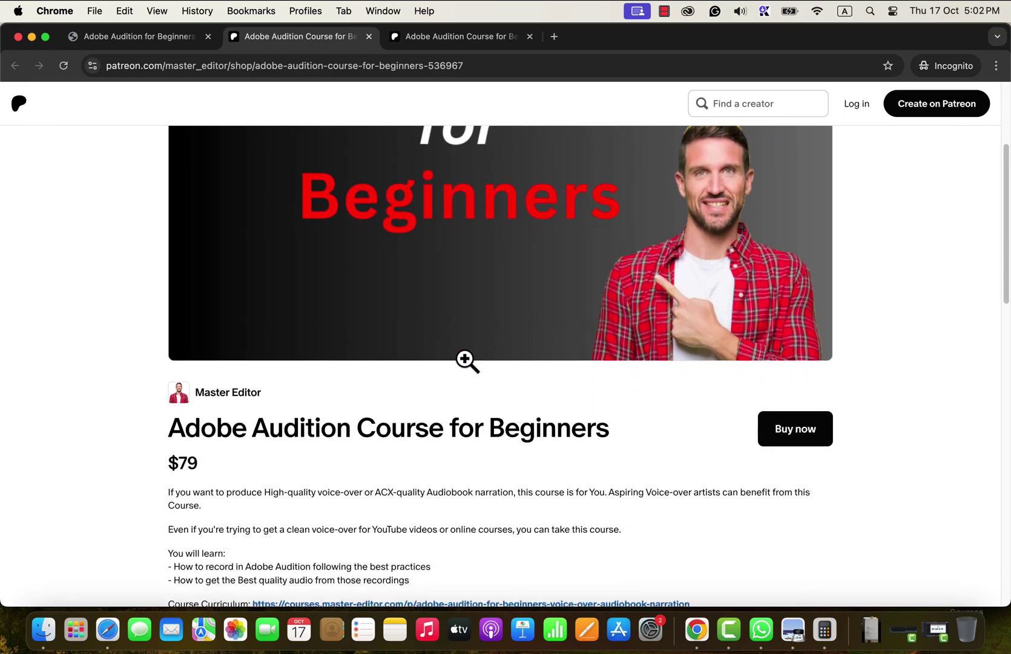
{"action": "scroll", "coordinate": [465, 360], "scroll_direction": "down", "scroll_amount": 4}
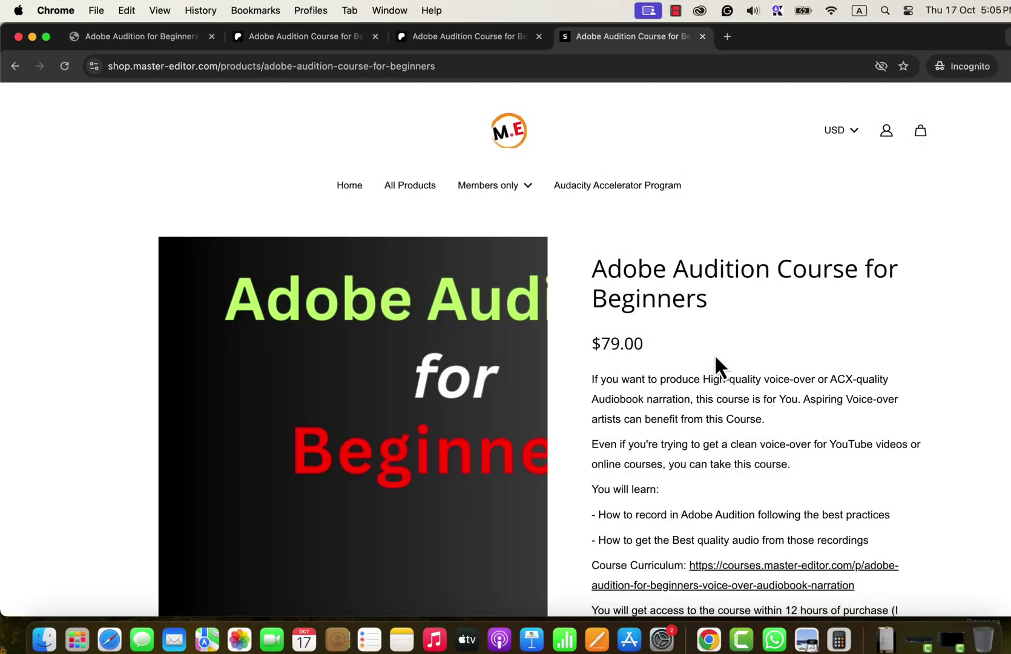
Add the $79.00 Adobe Audition Course for Beginners to the cart and begin checkout.
{"action": "scroll", "coordinate": [714, 357], "scroll_direction": "down", "scroll_amount": 5}
{"action": "left_click", "coordinate": [723, 521]}
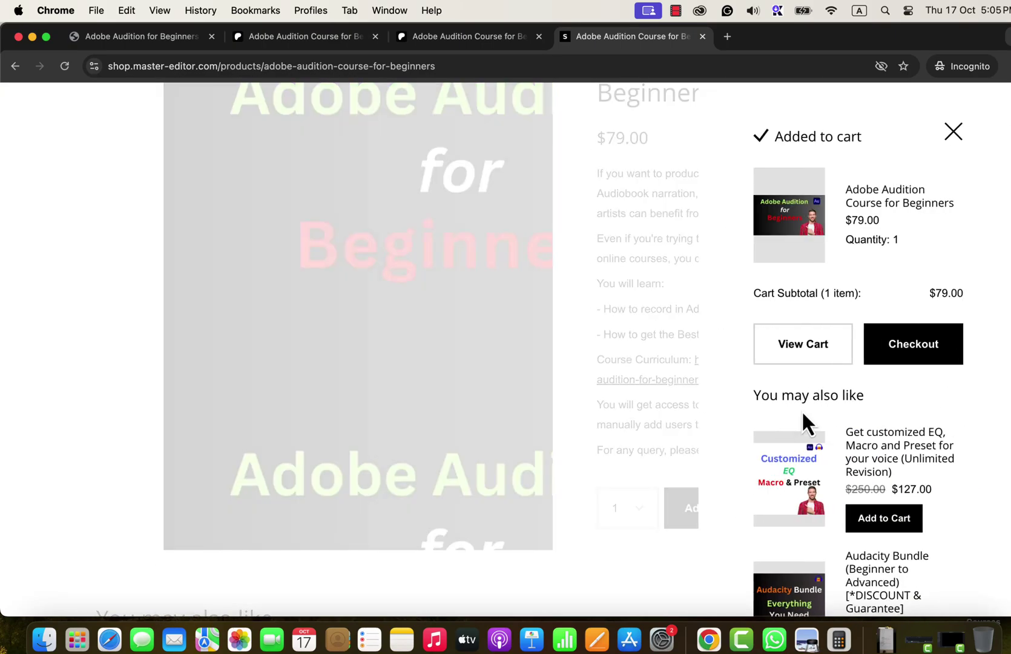
{"action": "left_click", "coordinate": [891, 354]}
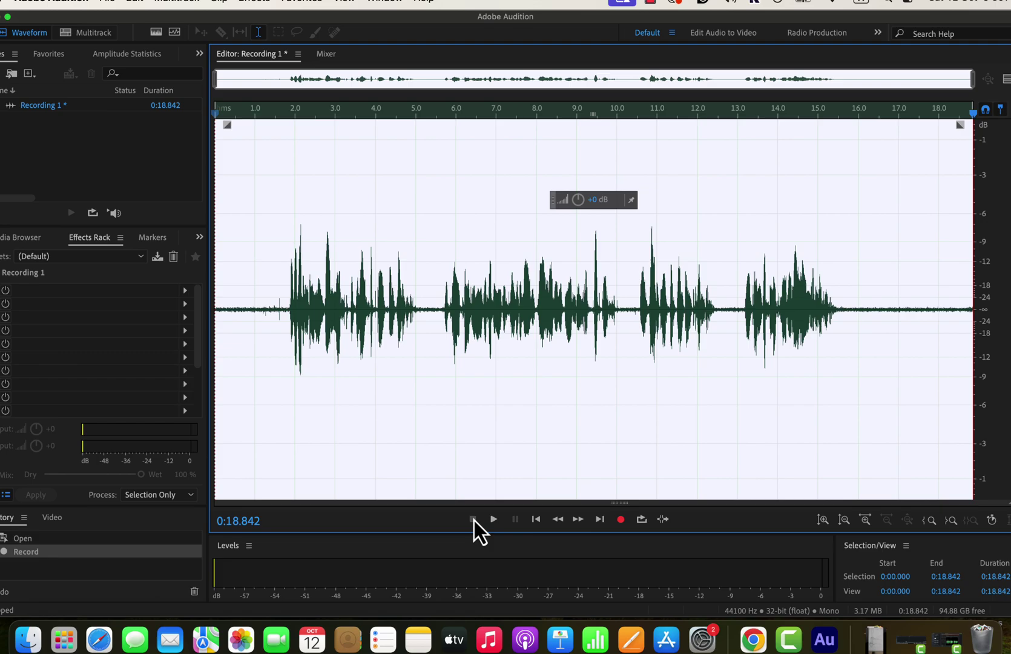
Play Recording 1 from the 1.0 s mark and stop it at 0:17.171.
{"action": "left_click", "coordinate": [255, 298]}
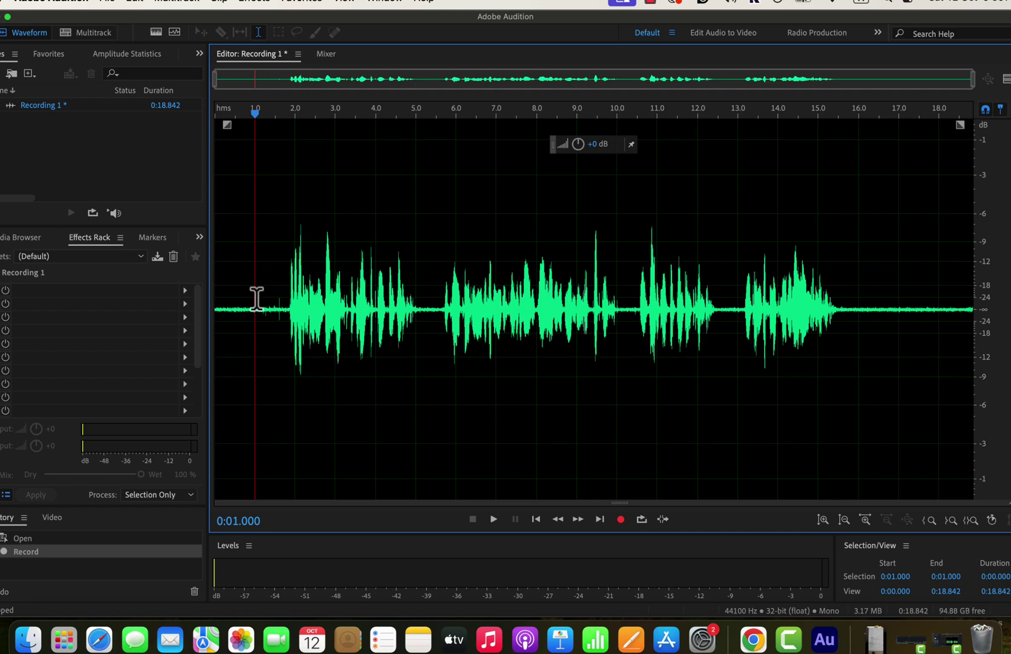
{"action": "left_click", "coordinate": [493, 519]}
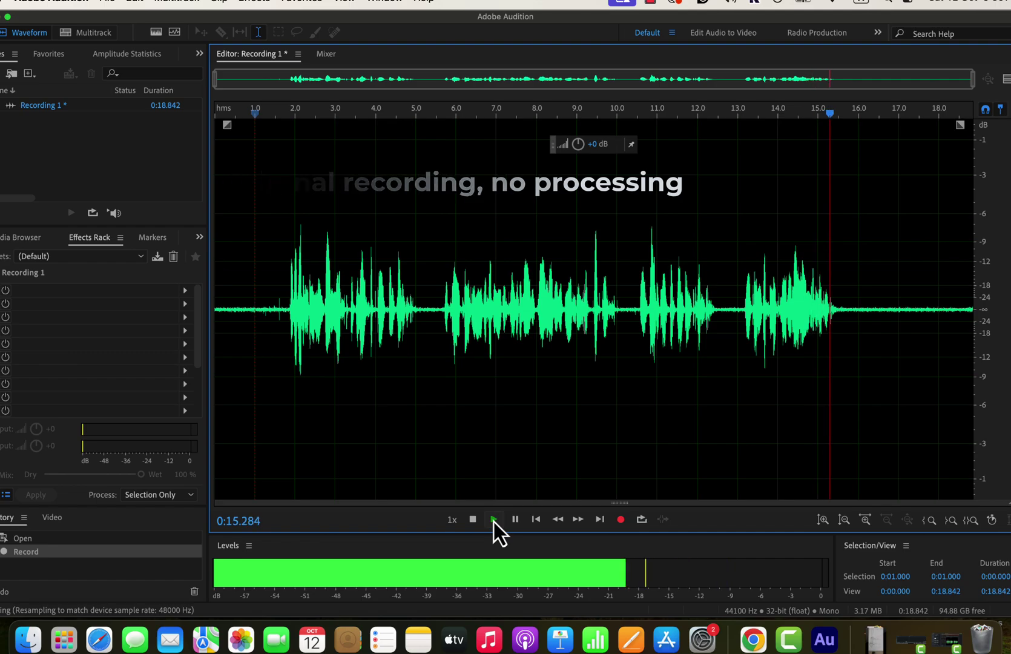
{"action": "left_click", "coordinate": [493, 519]}
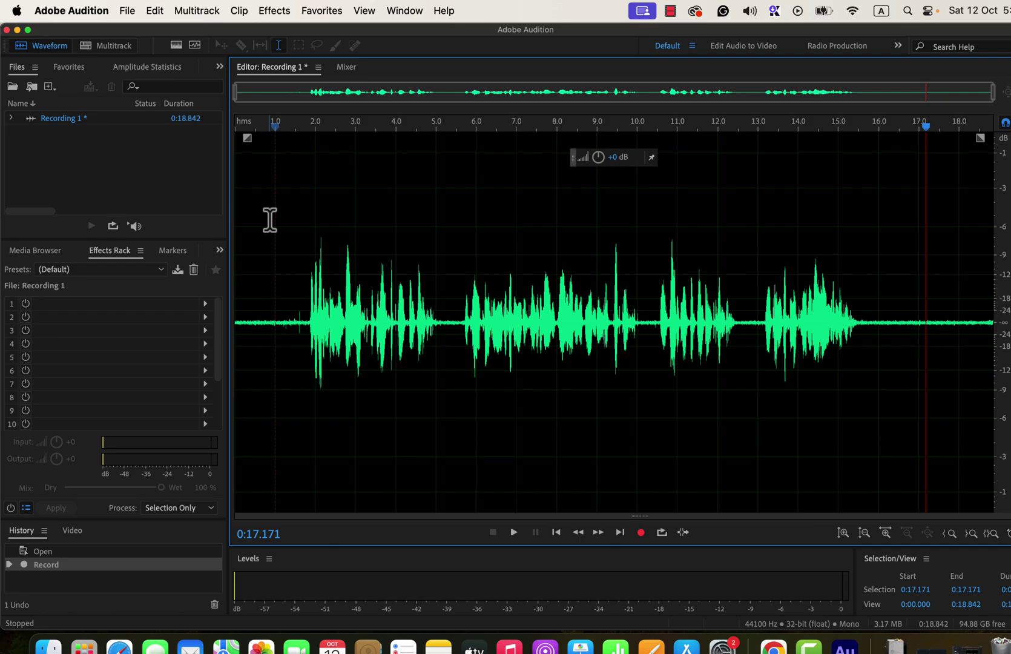
Start saving Recording 1 via File > Save and browse for a different folder.
{"action": "left_click", "coordinate": [127, 10]}
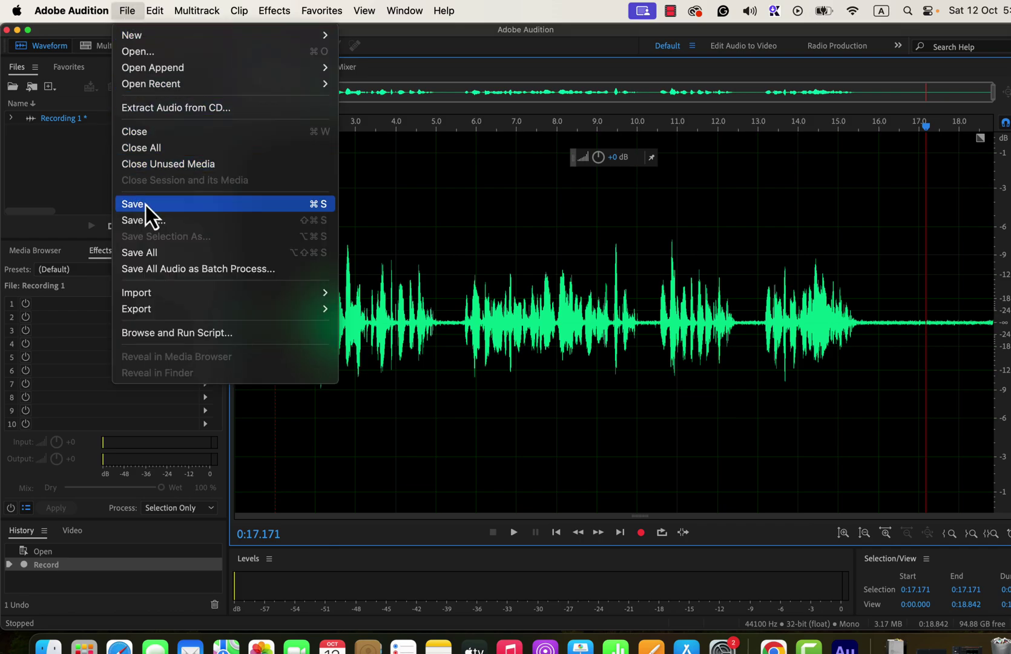
{"action": "left_click", "coordinate": [183, 208]}
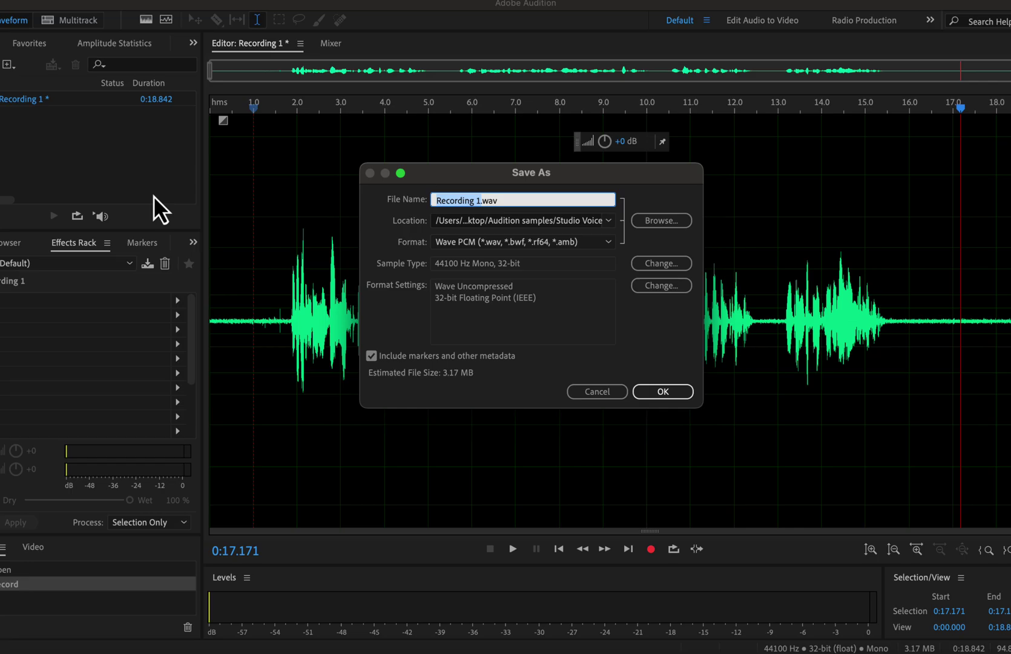
{"action": "left_click", "coordinate": [648, 223]}
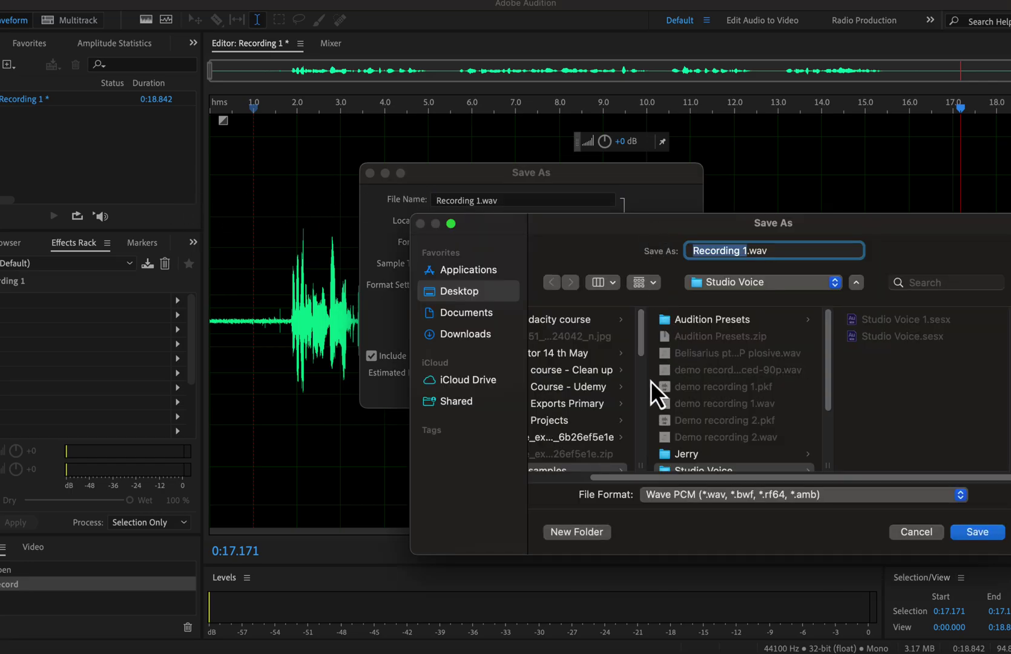
Create a new folder named Demos inside Audition samples.
{"action": "scroll", "coordinate": [594, 398], "scroll_direction": "down", "scroll_amount": 5}
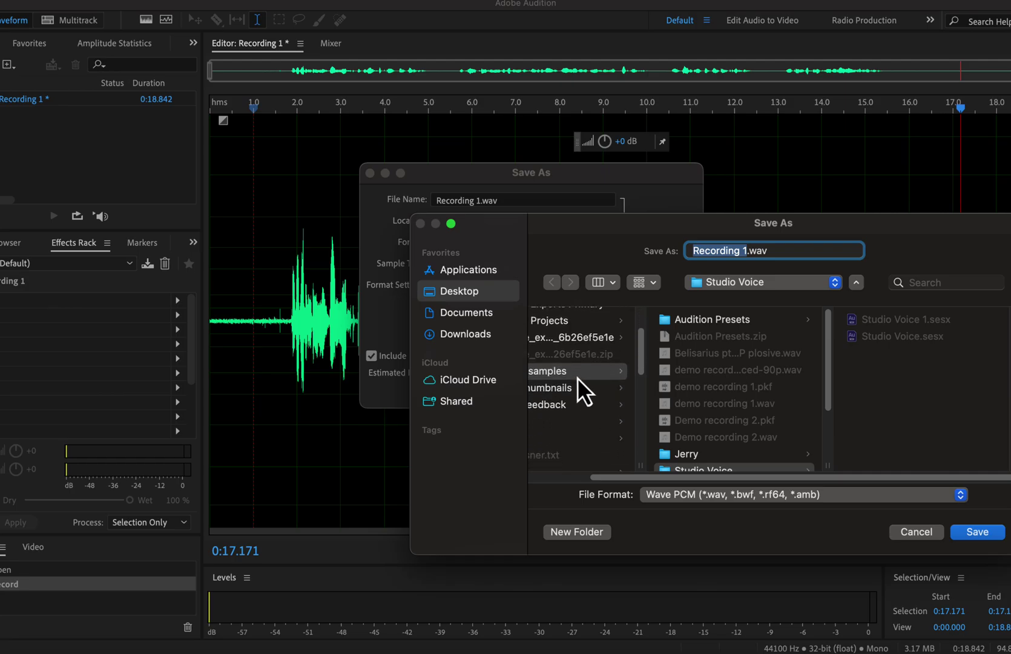
{"action": "left_click", "coordinate": [573, 370]}
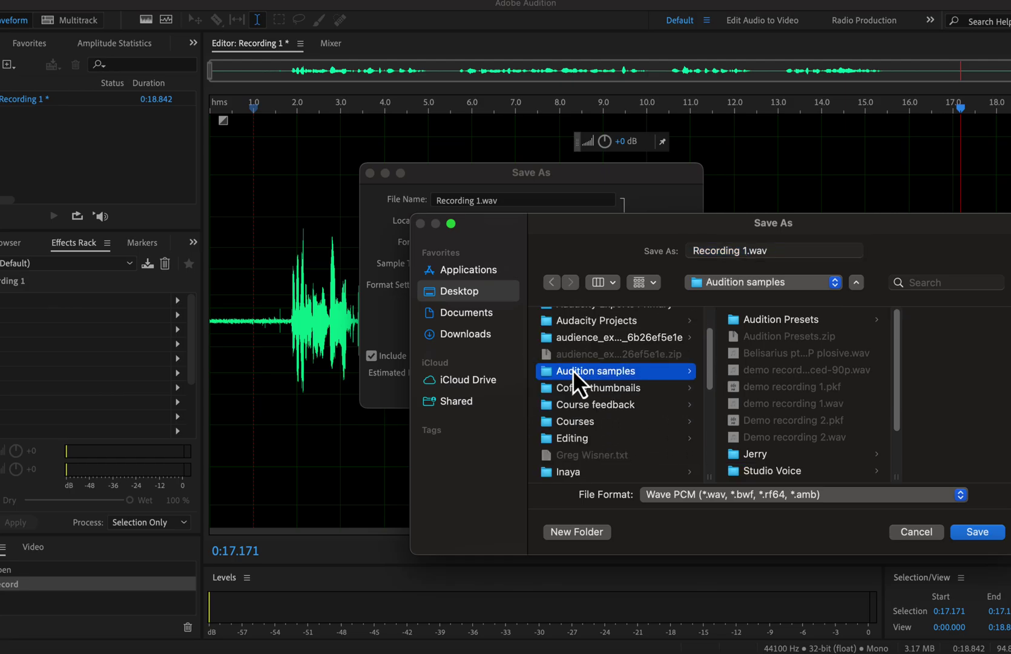
{"action": "left_click", "coordinate": [566, 536]}
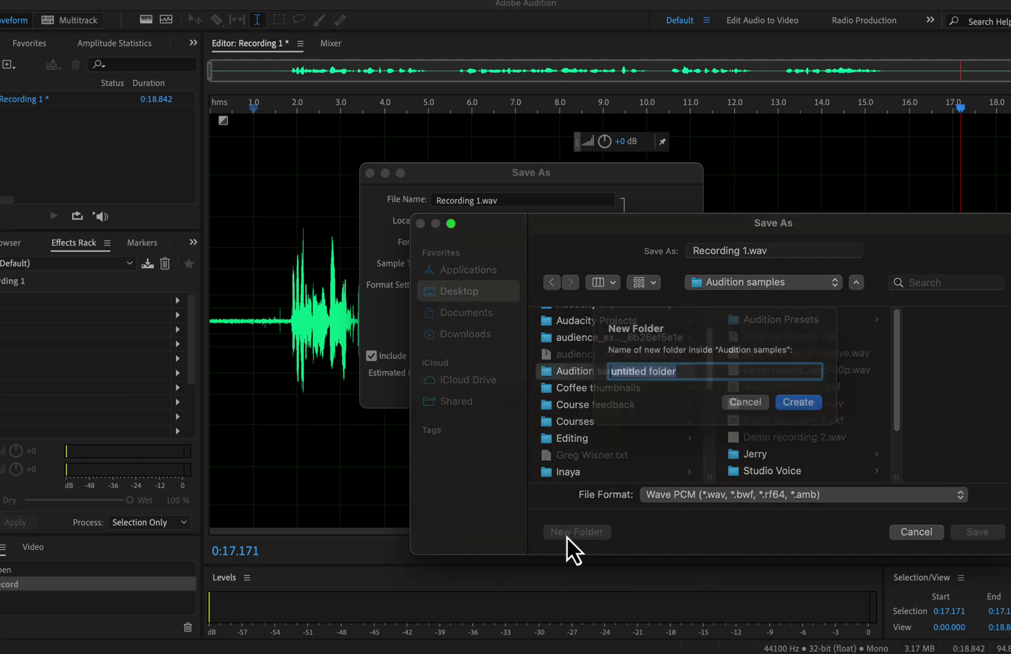
{"action": "type", "text": "Demos"}
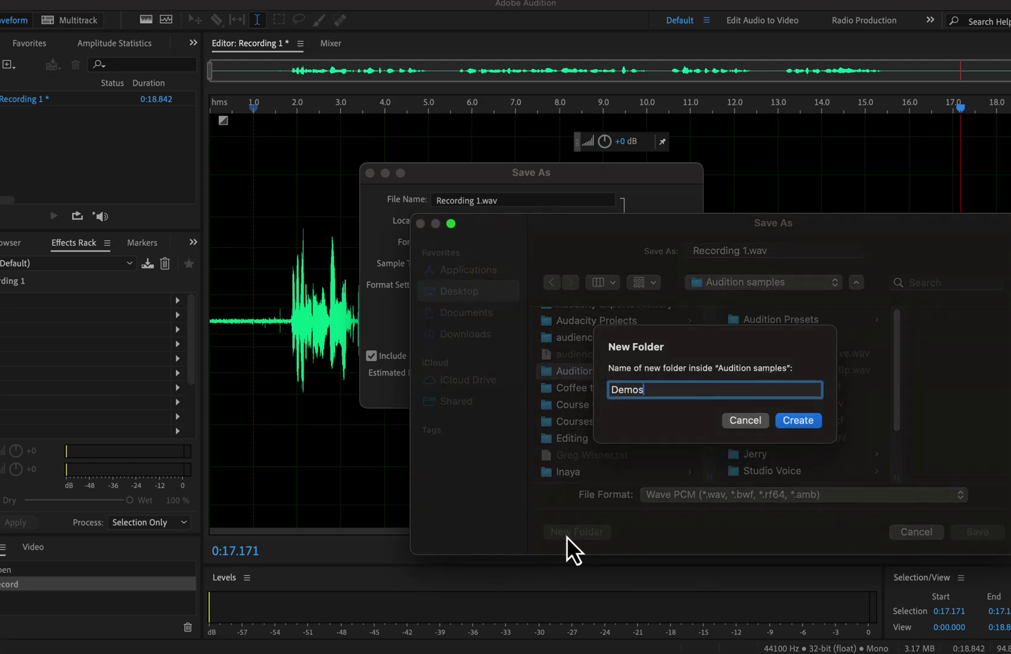
{"action": "key", "text": "Return"}
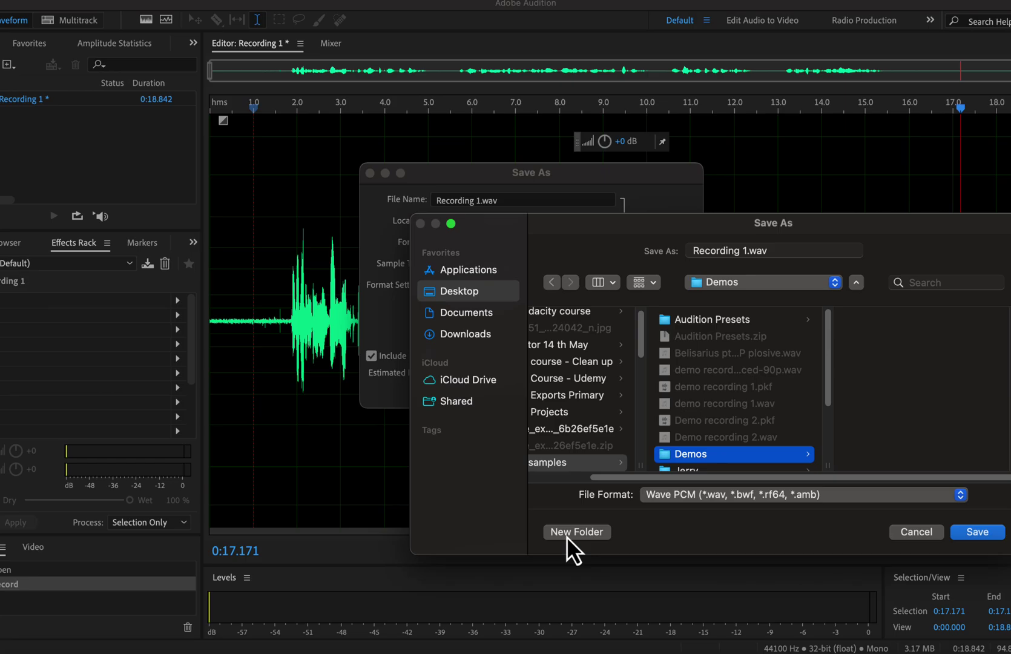
Accept Demos as the location and save Recording 1.wav as Wave PCM.
{"action": "left_click", "coordinate": [977, 532]}
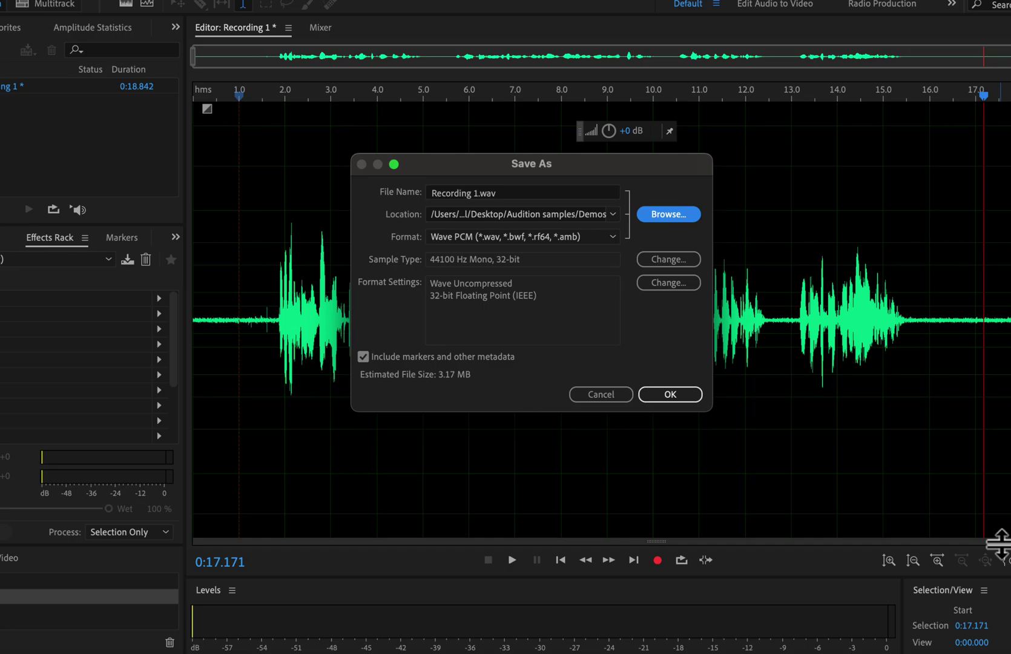
{"action": "left_click", "coordinate": [669, 394]}
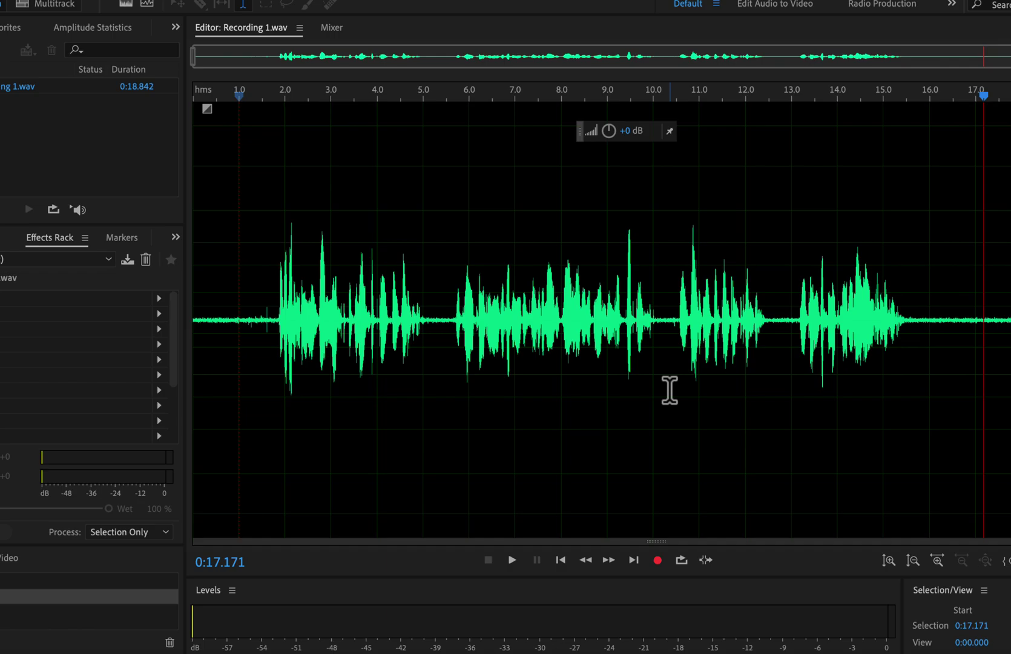
Switch to Finder to check Recording 1.wav and Recording 1.pkf in Demos, then switch away.
{"action": "key", "text": "super+Tab"}
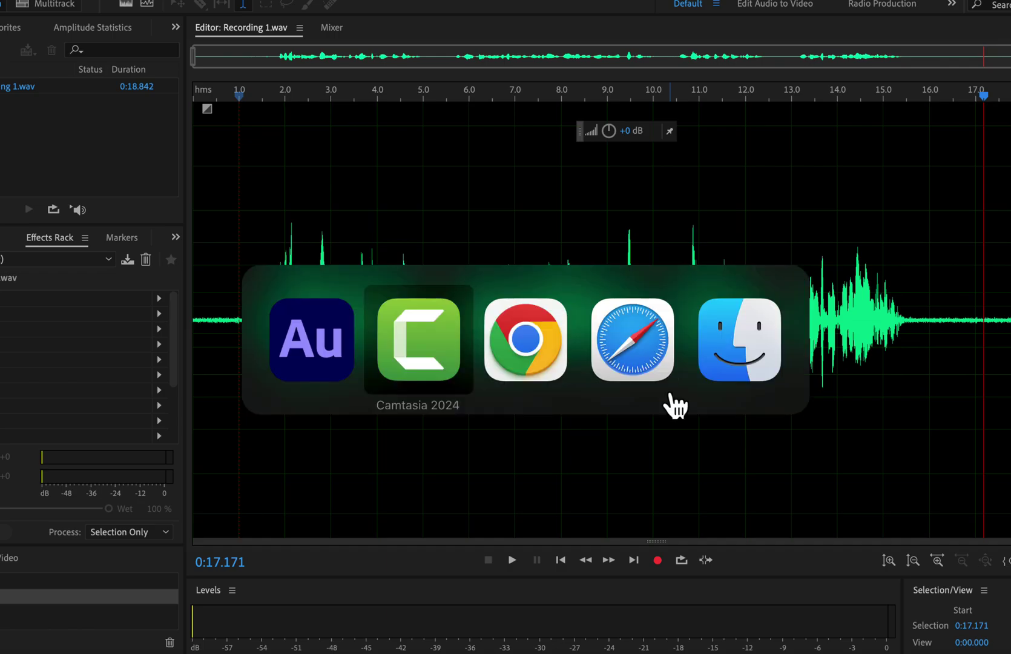
{"action": "key", "text": "super+Tab"}
{"action": "key", "text": "super+Tab"}
{"action": "key", "text": "super+Tab"}
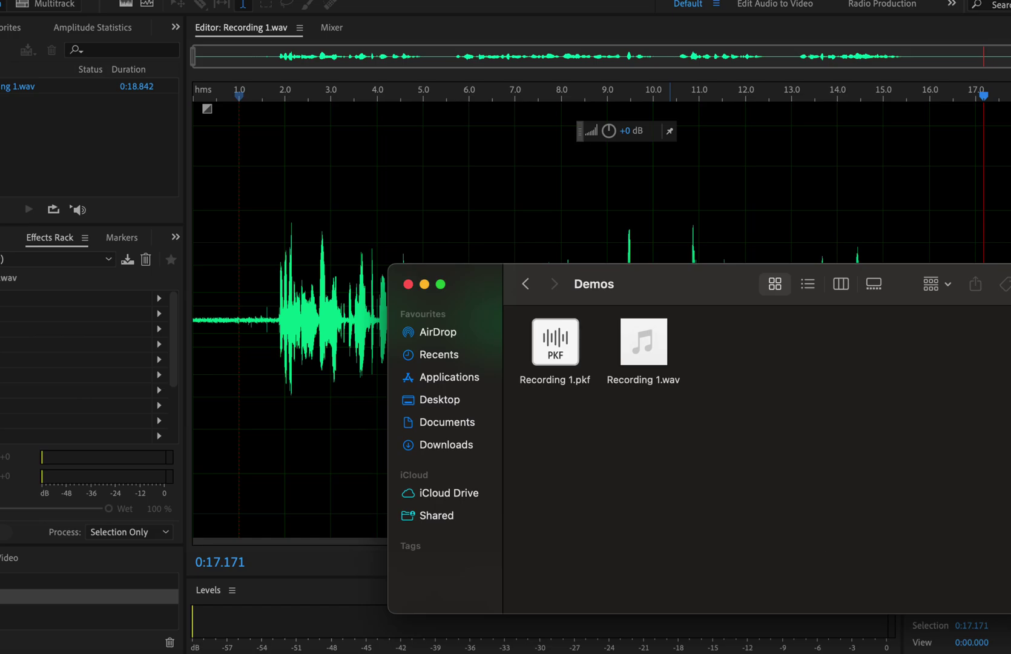
{"action": "key", "text": "super+Tab"}
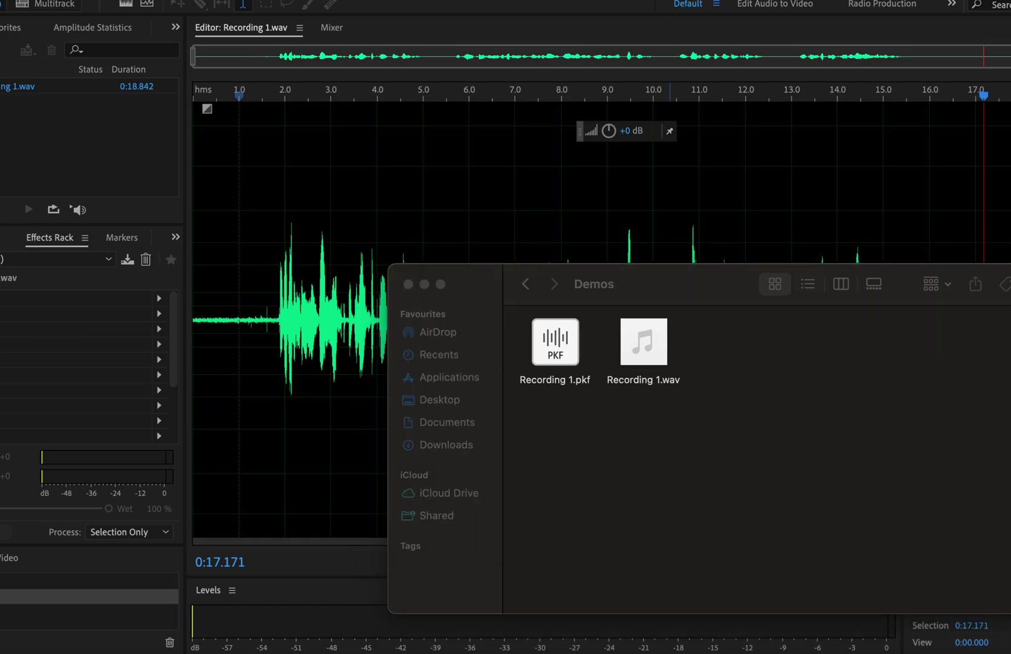